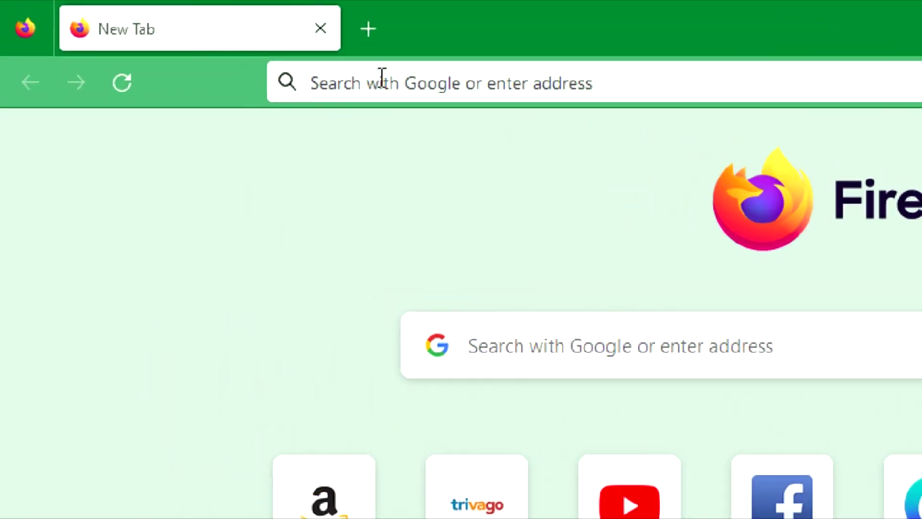
Focus the Google search box on Firefox's blank New Tab page
{"action": "left_click", "coordinate": [202, 42]}
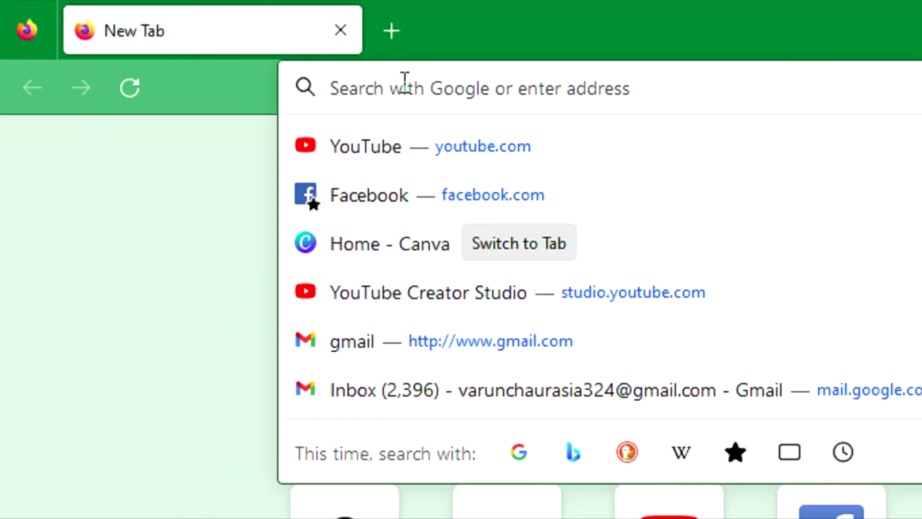
Search Google for 'lexica art' using the suggestion offered after typing 'lex'
{"action": "type", "text": "lex"}
{"action": "key", "text": "Down"}
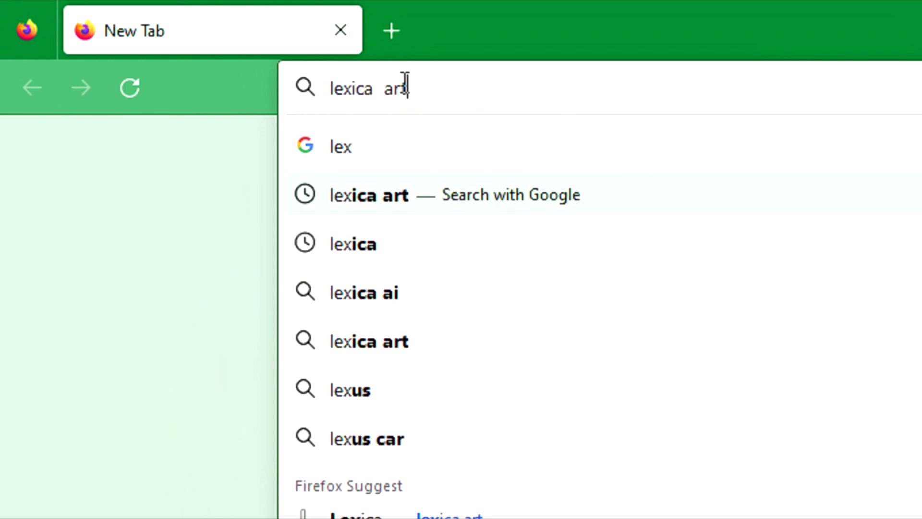
{"action": "left_click_drag", "start_coordinate": [408, 89], "coordinate": [235, 96]}
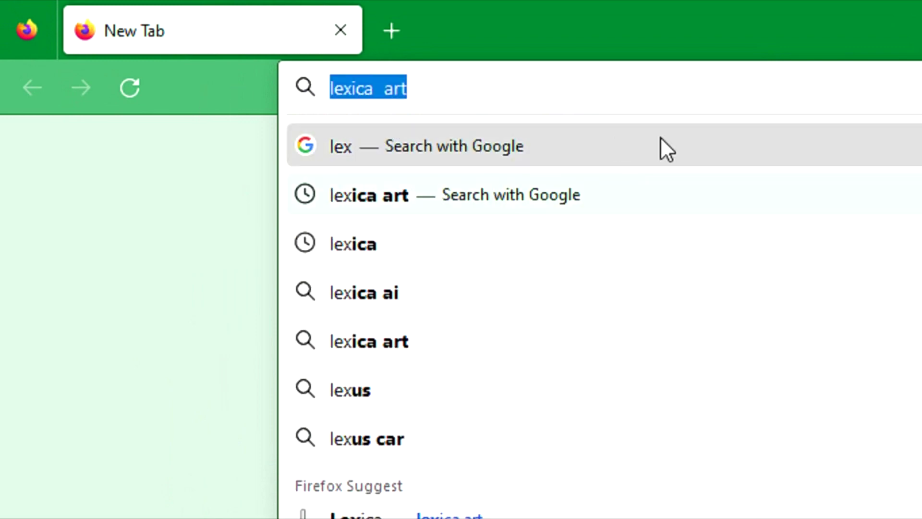
{"action": "key", "text": "Return"}
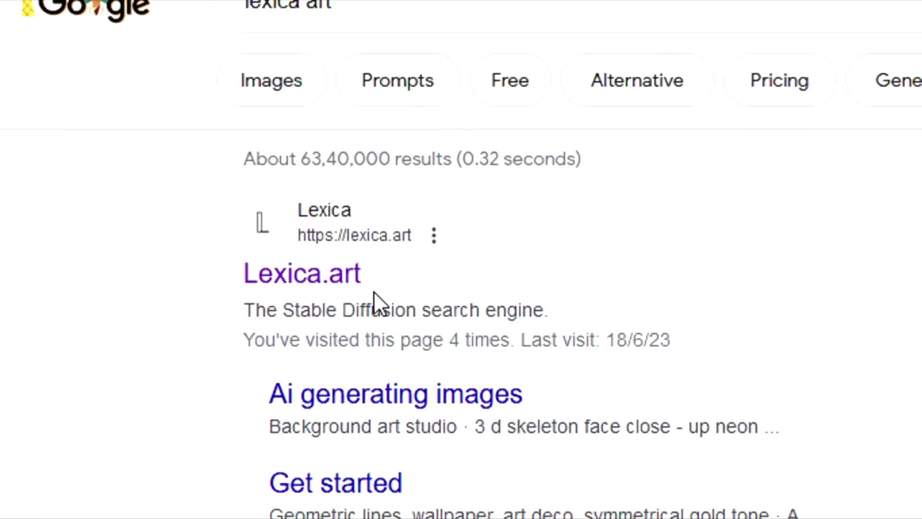
Open Lexica.art from the search results and browse its image gallery
{"action": "left_click", "coordinate": [315, 282]}
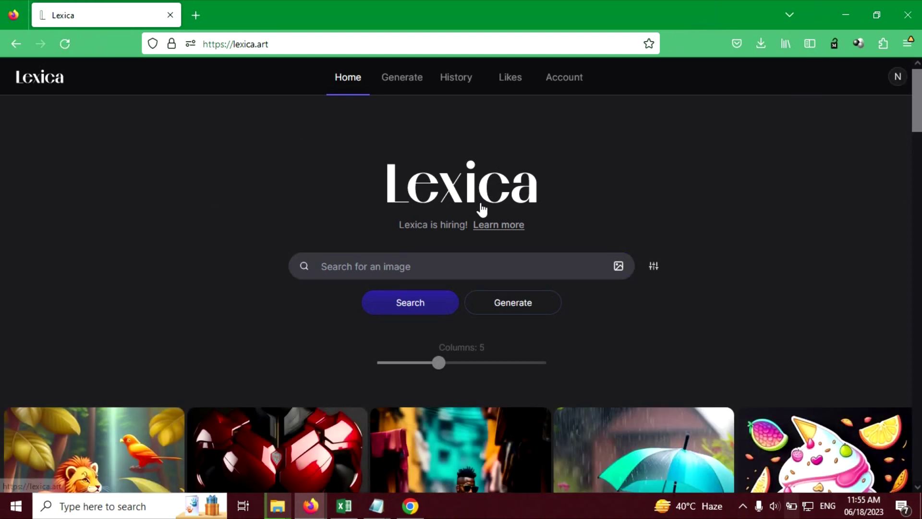
{"action": "scroll", "coordinate": [432, 221], "scroll_direction": "down", "scroll_amount": 5}
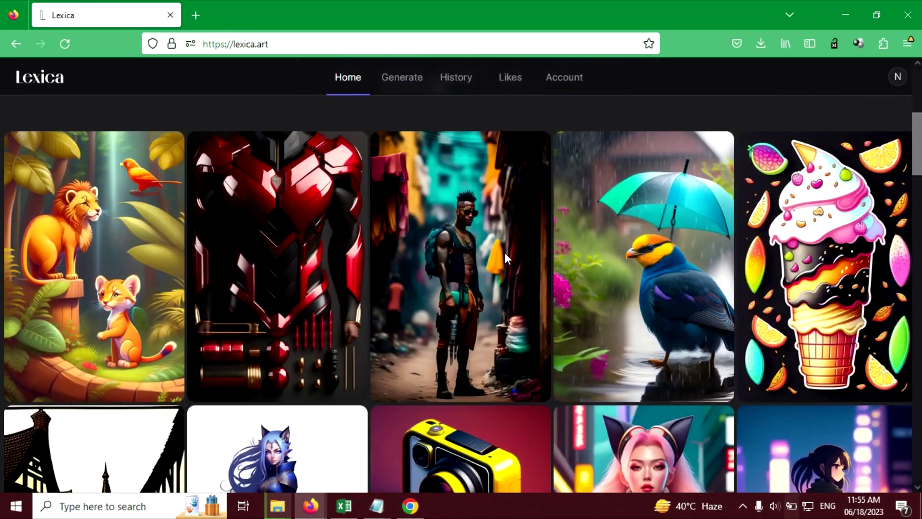
{"action": "mouse_move", "coordinate": [506, 255]}
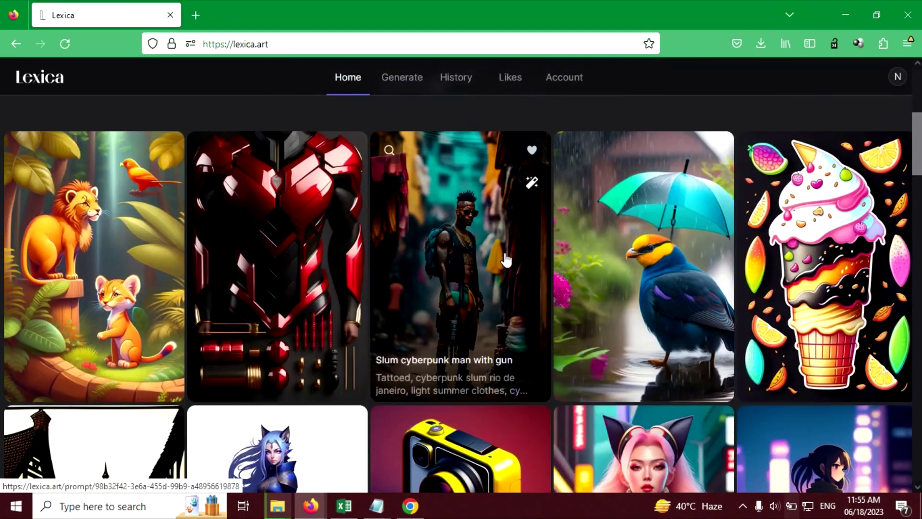
{"action": "scroll", "coordinate": [506, 260], "scroll_direction": "down", "scroll_amount": 5}
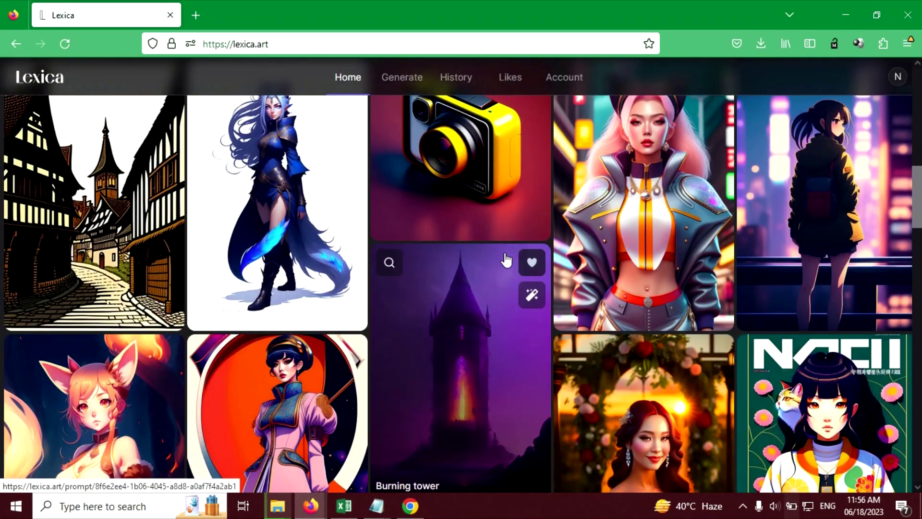
{"action": "scroll", "coordinate": [506, 259], "scroll_direction": "down", "scroll_amount": 5}
{"action": "scroll", "coordinate": [504, 252], "scroll_direction": "up", "scroll_amount": 15}
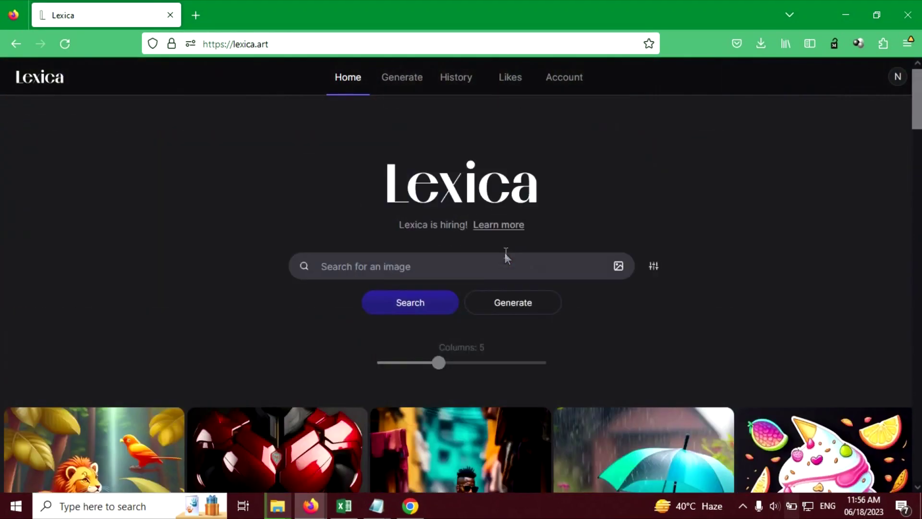
Start a new query in Lexica's 'Search for an image' box
{"action": "left_click", "coordinate": [336, 266]}
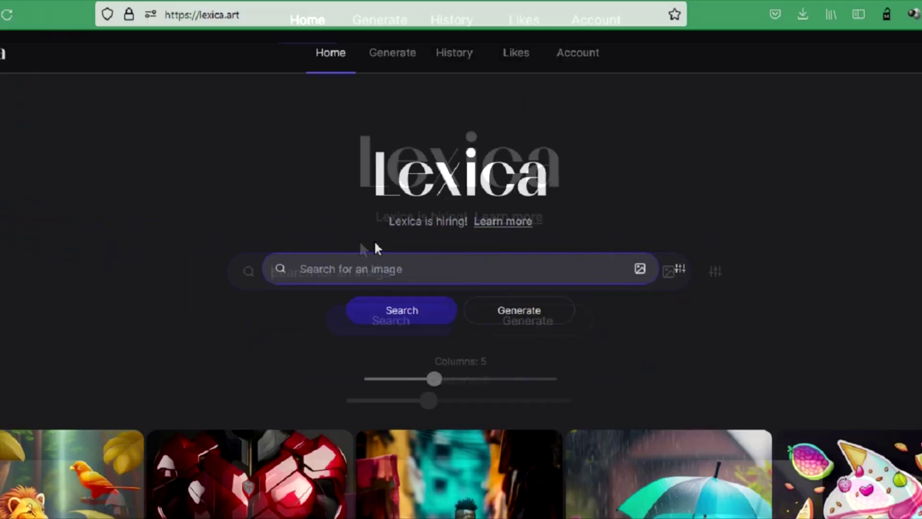
{"action": "scroll", "coordinate": [301, 314], "scroll_direction": "down", "scroll_amount": 10}
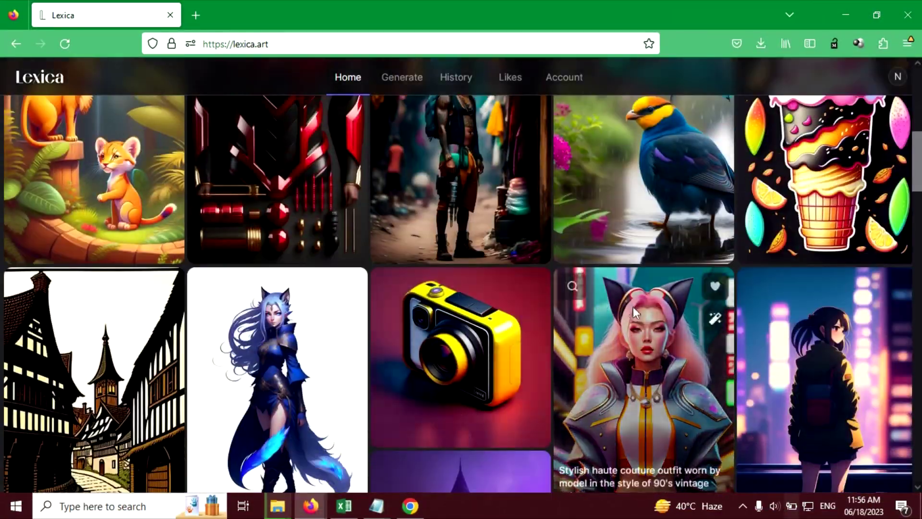
{"action": "scroll", "coordinate": [486, 385], "scroll_direction": "down", "scroll_amount": 7}
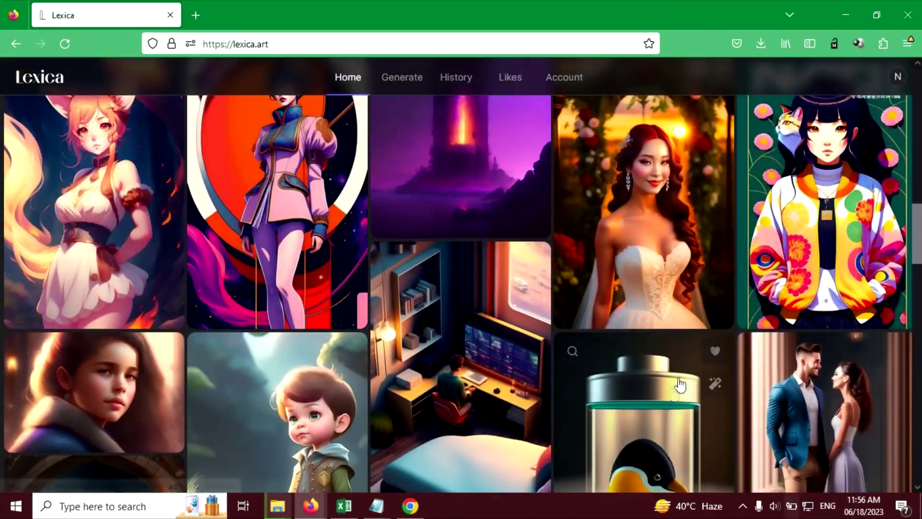
{"action": "scroll", "coordinate": [161, 312], "scroll_direction": "down", "scroll_amount": 15}
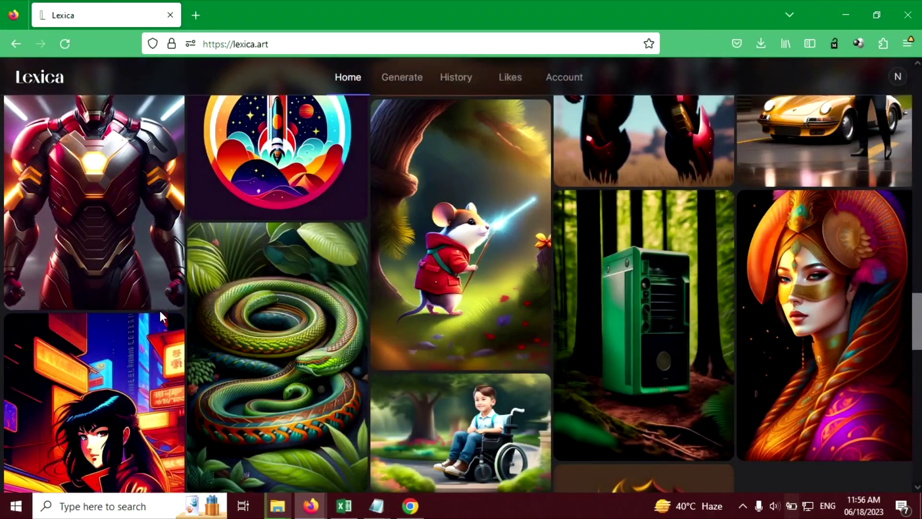
{"action": "scroll", "coordinate": [409, 263], "scroll_direction": "up", "scroll_amount": 20}
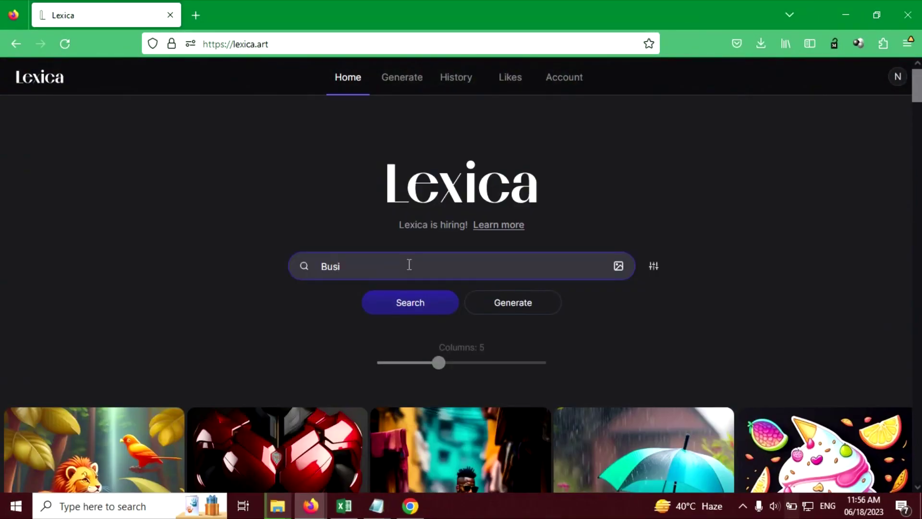
Search Lexica for 'Business Men', then correct the query to 'Business Man'
{"action": "type", "text": "Men"}
{"action": "key", "text": "Return"}
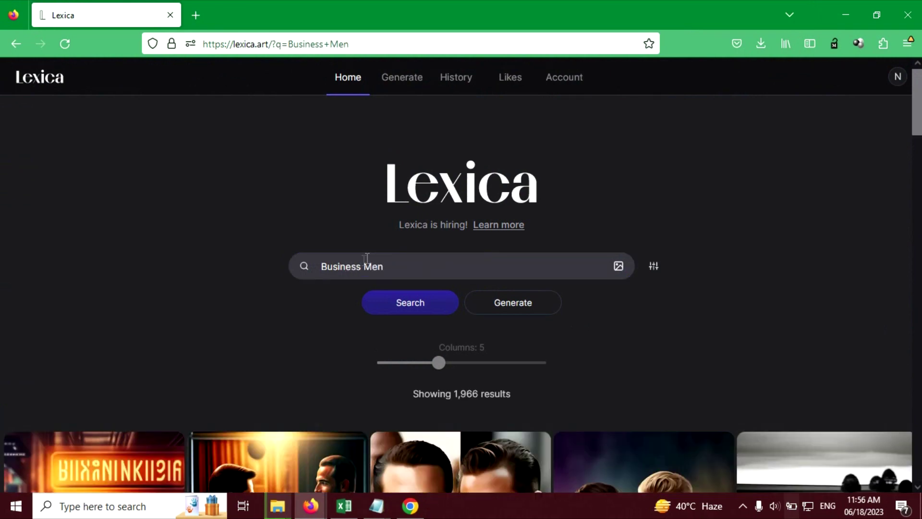
{"action": "key", "text": "BackSpace"}
{"action": "type", "text": "a"}
{"action": "key", "text": "Return"}
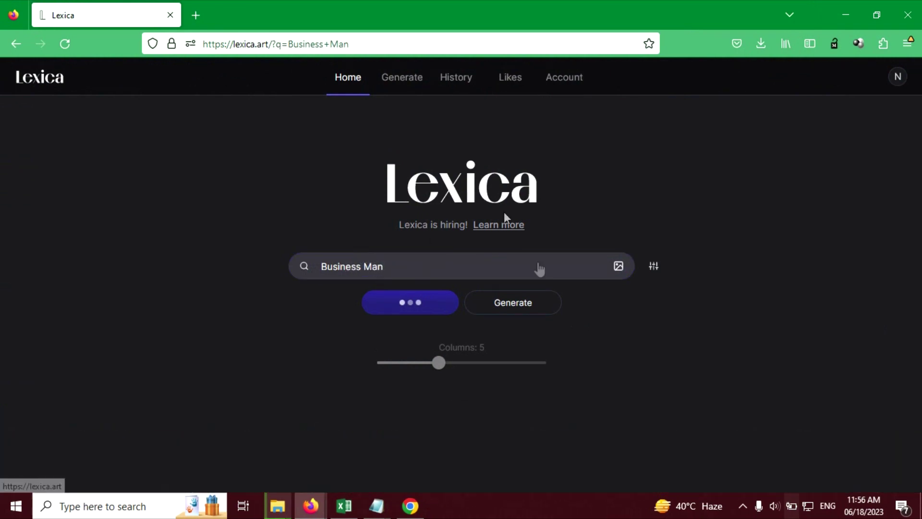
Search 'old Business Man' and scroll through the 1,954 elderly-man portraits
{"action": "key", "text": "Return"}
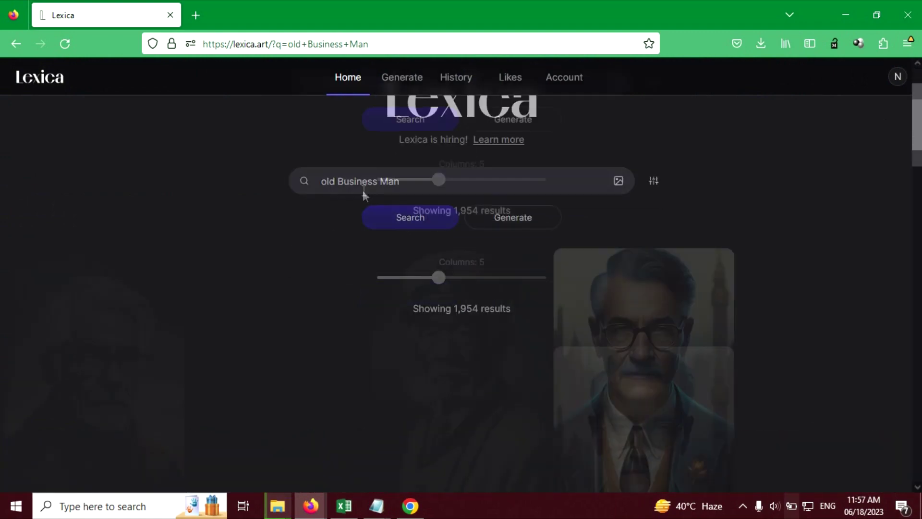
{"action": "scroll", "coordinate": [363, 192], "scroll_direction": "down", "scroll_amount": 4}
{"action": "scroll", "coordinate": [364, 192], "scroll_direction": "down", "scroll_amount": 1}
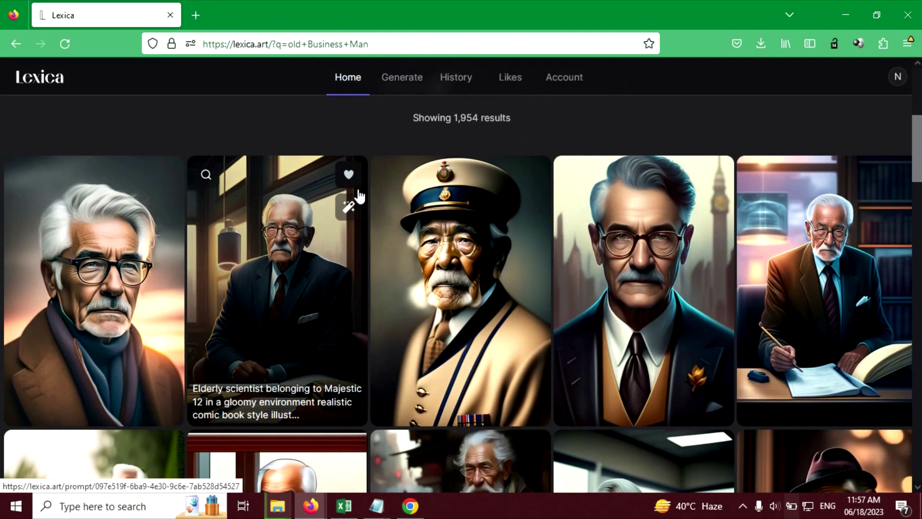
{"action": "scroll", "coordinate": [360, 194], "scroll_direction": "down", "scroll_amount": 3}
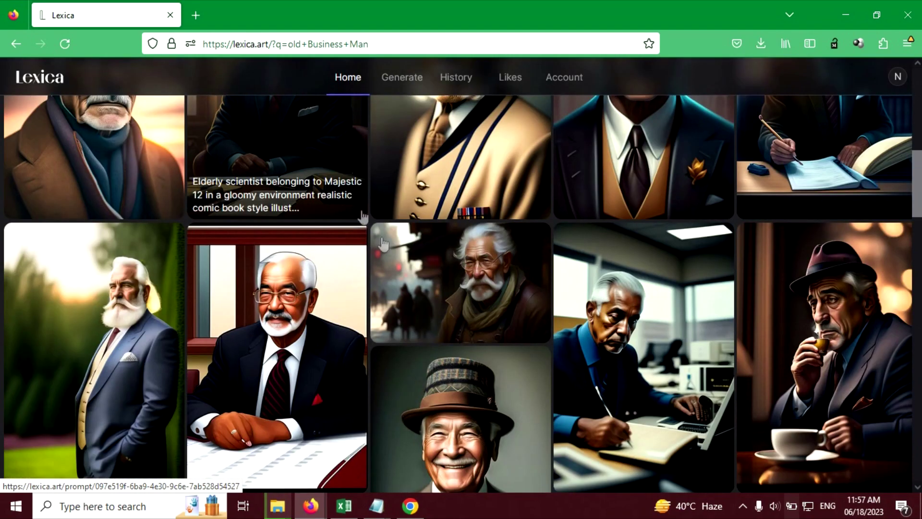
{"action": "scroll", "coordinate": [362, 217], "scroll_direction": "up", "scroll_amount": 2}
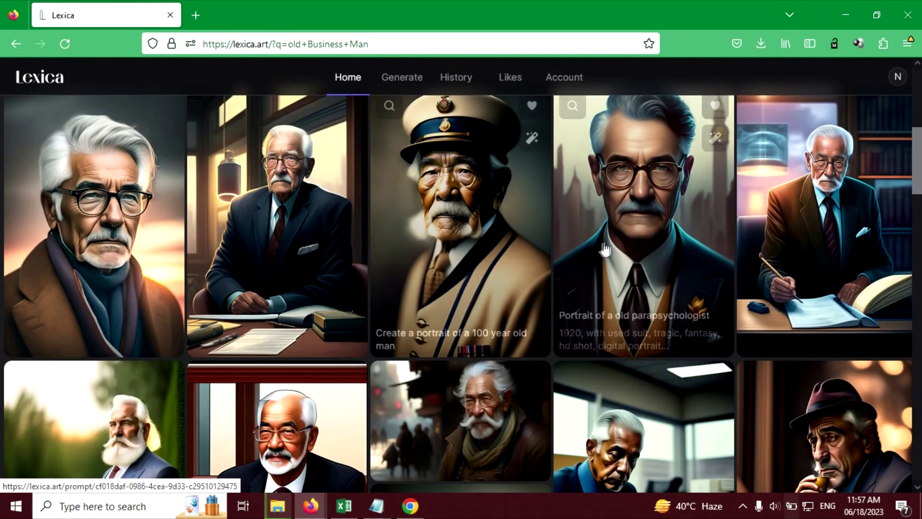
{"action": "scroll", "coordinate": [547, 231], "scroll_direction": "down", "scroll_amount": 5}
{"action": "scroll", "coordinate": [551, 232], "scroll_direction": "down", "scroll_amount": 5}
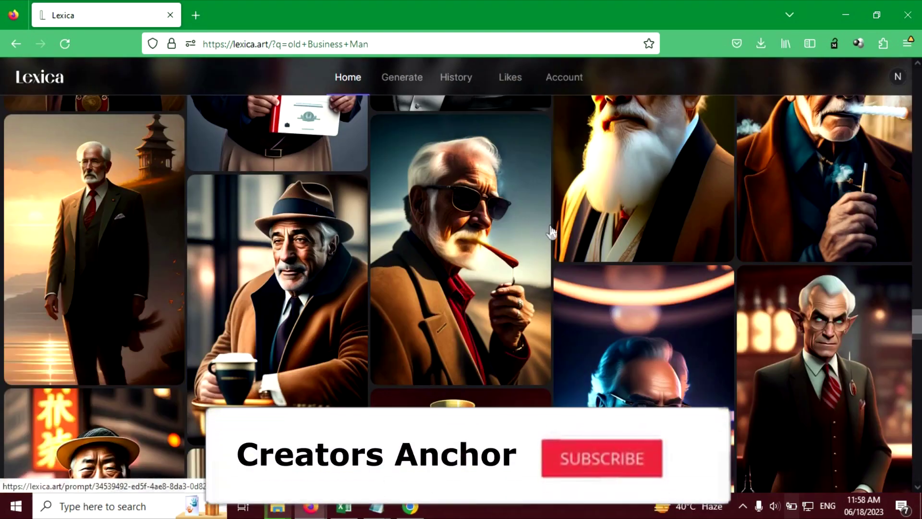
{"action": "scroll", "coordinate": [555, 235], "scroll_direction": "down", "scroll_amount": 5}
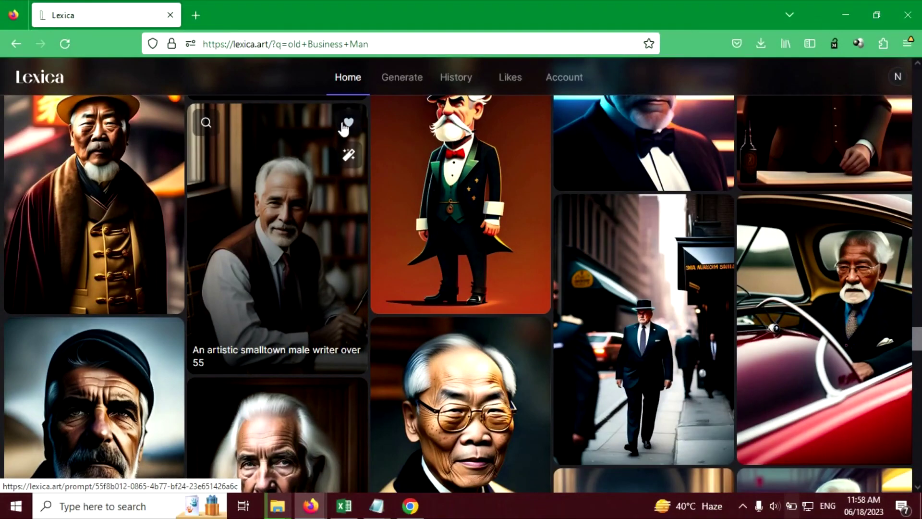
Open the smalltown writer portrait's details, then load it in Lexica's editor
{"action": "left_click", "coordinate": [295, 227]}
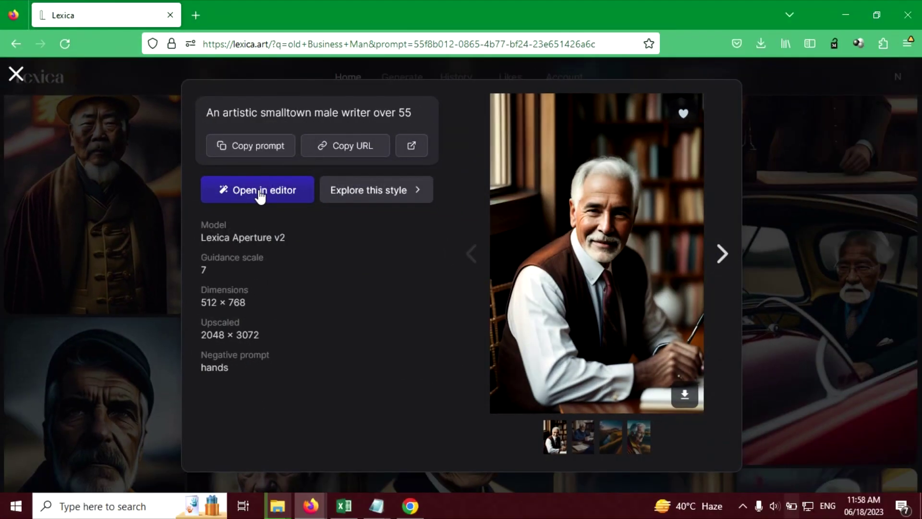
{"action": "left_click", "coordinate": [260, 196]}
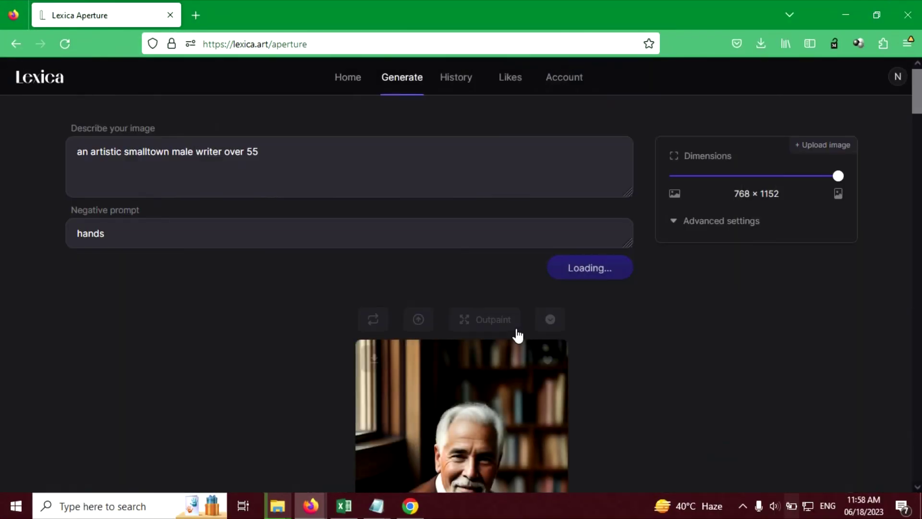
{"action": "scroll", "coordinate": [521, 335], "scroll_direction": "down", "scroll_amount": 5}
{"action": "scroll", "coordinate": [537, 337], "scroll_direction": "down", "scroll_amount": 5}
{"action": "scroll", "coordinate": [423, 273], "scroll_direction": "up", "scroll_amount": 8}
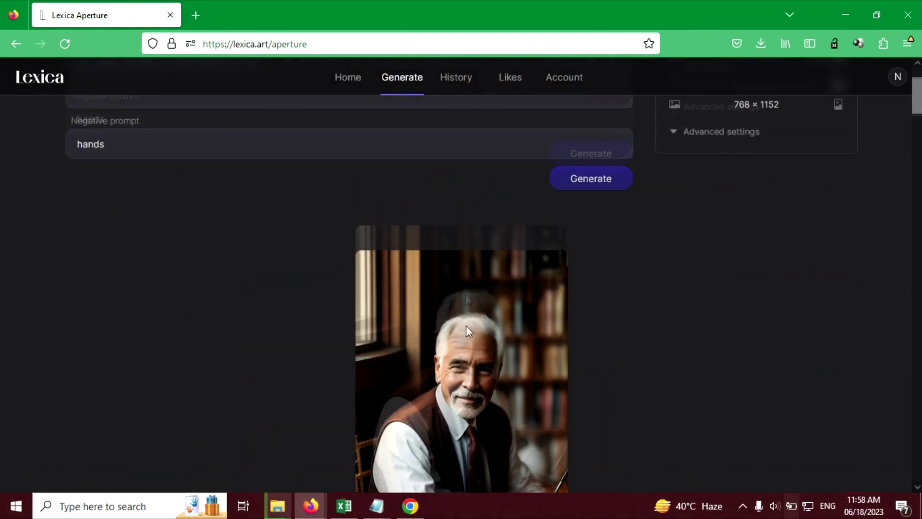
{"action": "scroll", "coordinate": [518, 350], "scroll_direction": "up", "scroll_amount": 2}
Select the prompt 'an artistic smalltown male writer over 55' in Describe your image
{"action": "left_click", "coordinate": [282, 171]}
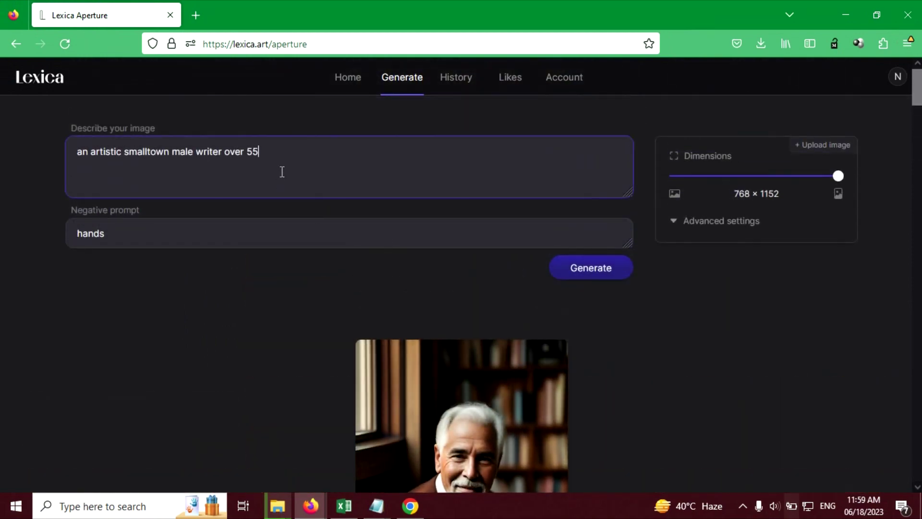
{"action": "left_click_drag", "start_coordinate": [70, 158], "coordinate": [299, 162]}
{"action": "left_click", "coordinate": [301, 164]}
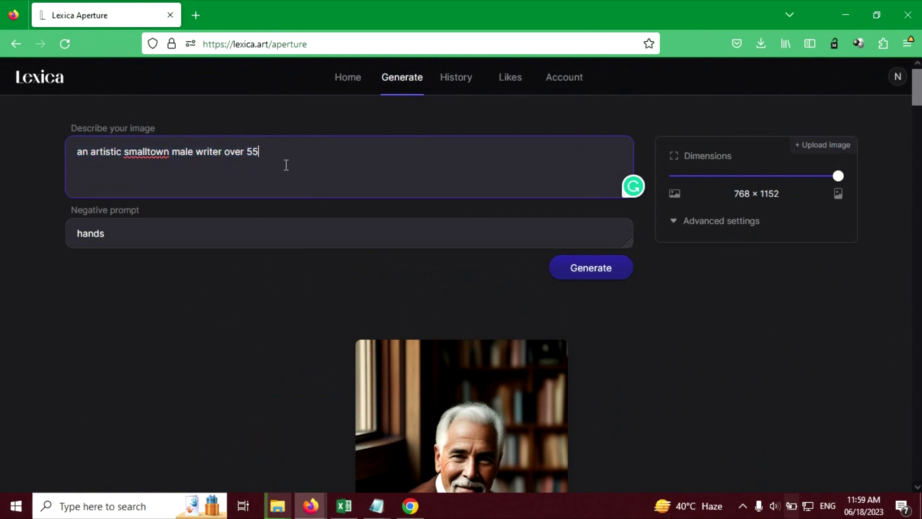
{"action": "scroll", "coordinate": [229, 242], "scroll_direction": "down", "scroll_amount": 5}
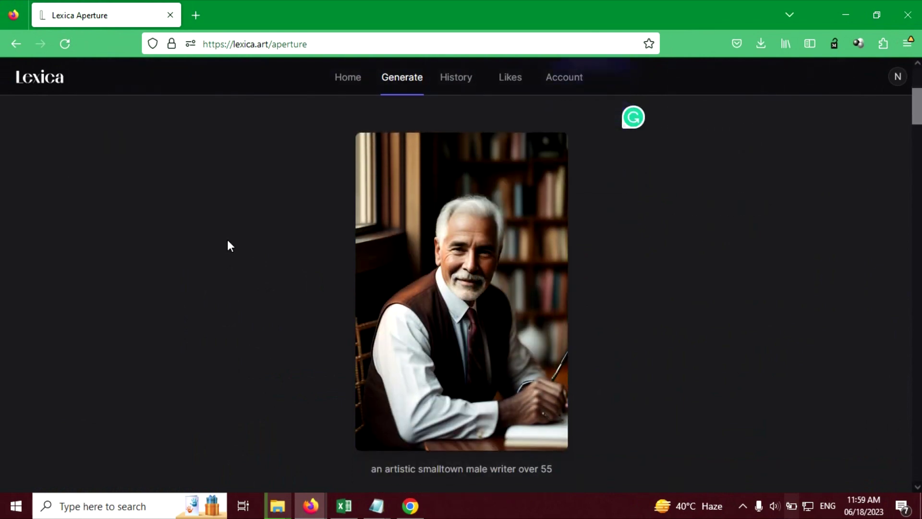
{"action": "scroll", "coordinate": [227, 240], "scroll_direction": "up", "scroll_amount": 2}
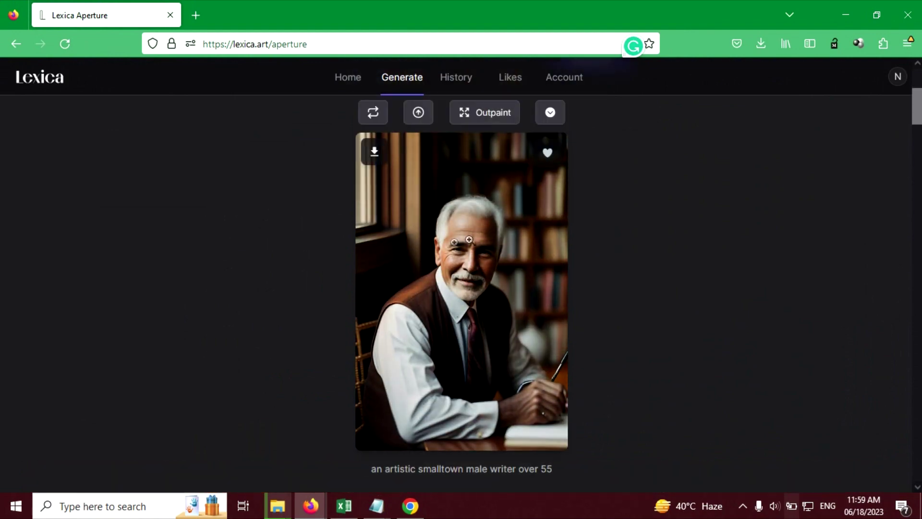
{"action": "scroll", "coordinate": [409, 170], "scroll_direction": "up", "scroll_amount": 2}
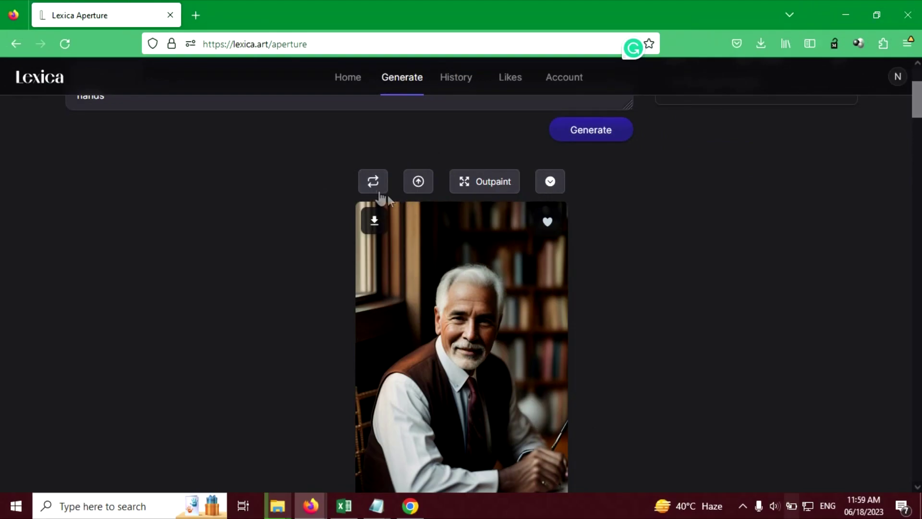
Generate writer-portrait variations, enlarge the second old-man image and open its Save Image As menu
{"action": "left_click", "coordinate": [376, 190]}
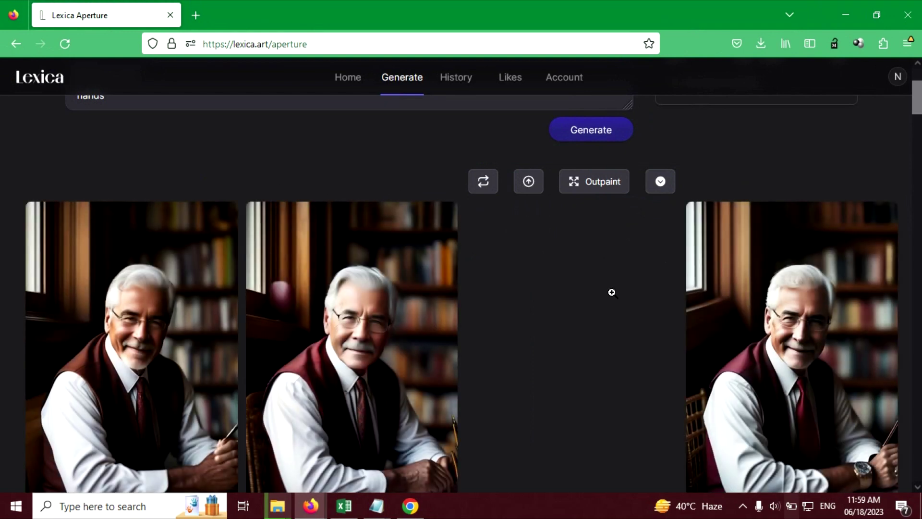
{"action": "scroll", "coordinate": [612, 293], "scroll_direction": "down", "scroll_amount": 2}
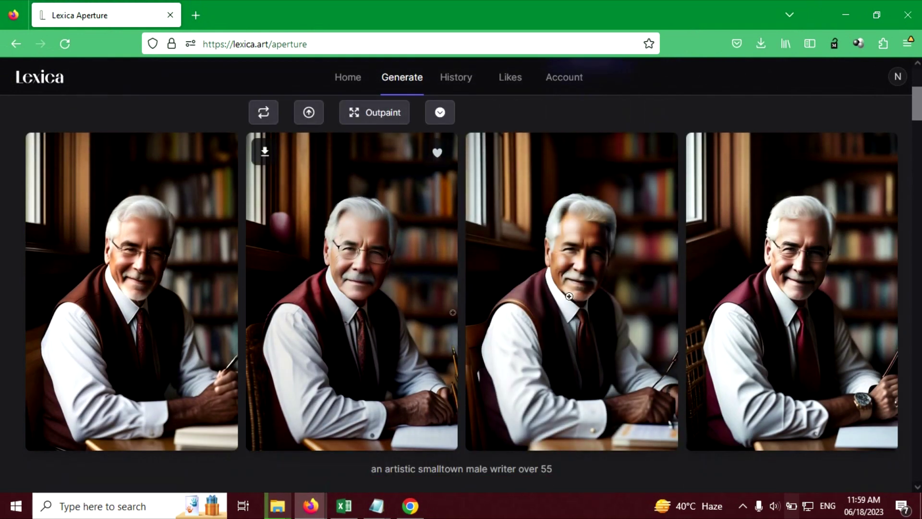
{"action": "scroll", "coordinate": [598, 279], "scroll_direction": "down", "scroll_amount": 2}
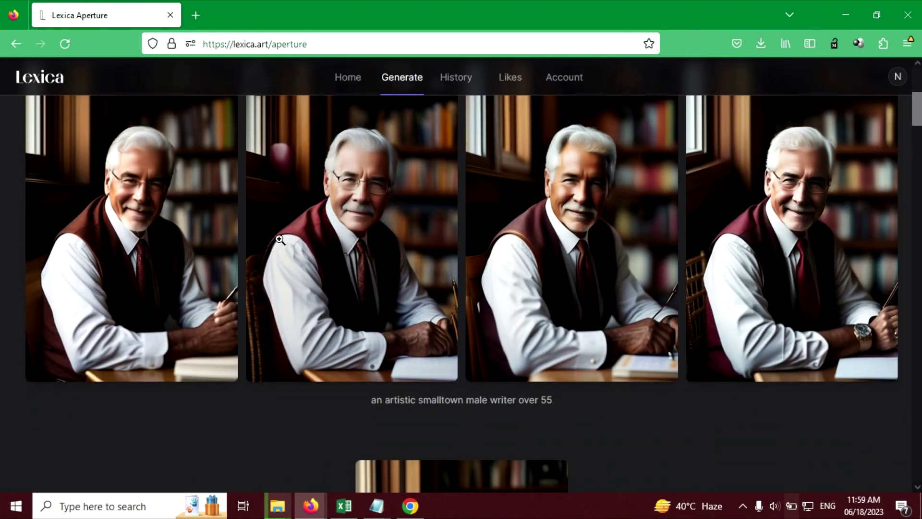
{"action": "left_click", "coordinate": [348, 260]}
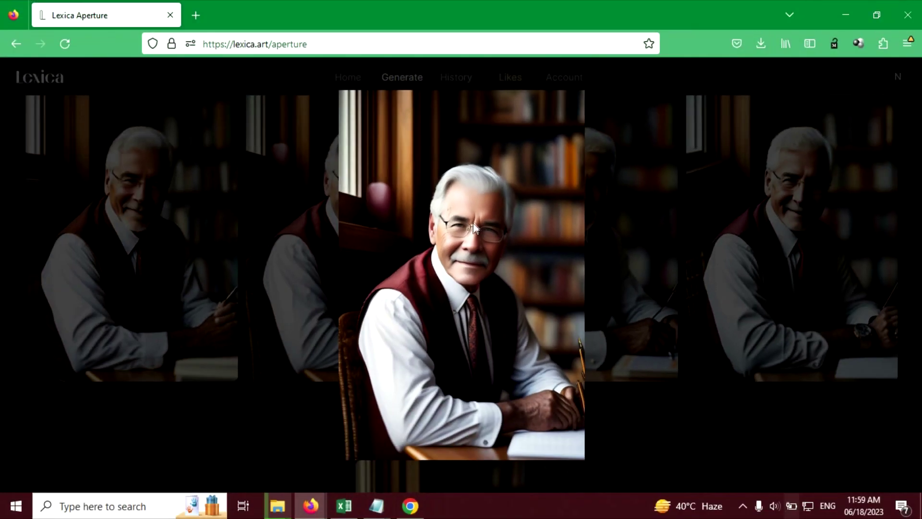
{"action": "right_click", "coordinate": [476, 204]}
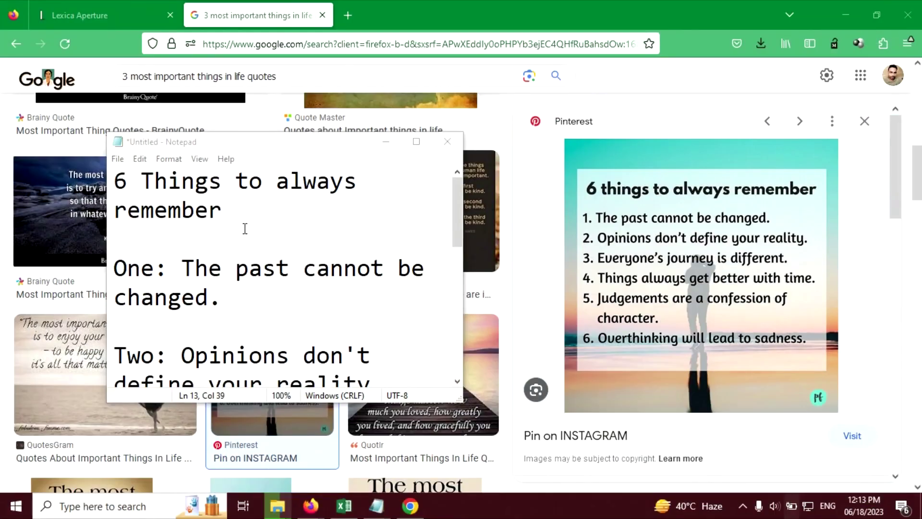
Review the '6 Things to always remember' script in Notepad, starting 'One: The past cannot be changed.'
{"action": "left_click_drag", "start_coordinate": [116, 269], "coordinate": [319, 353]}
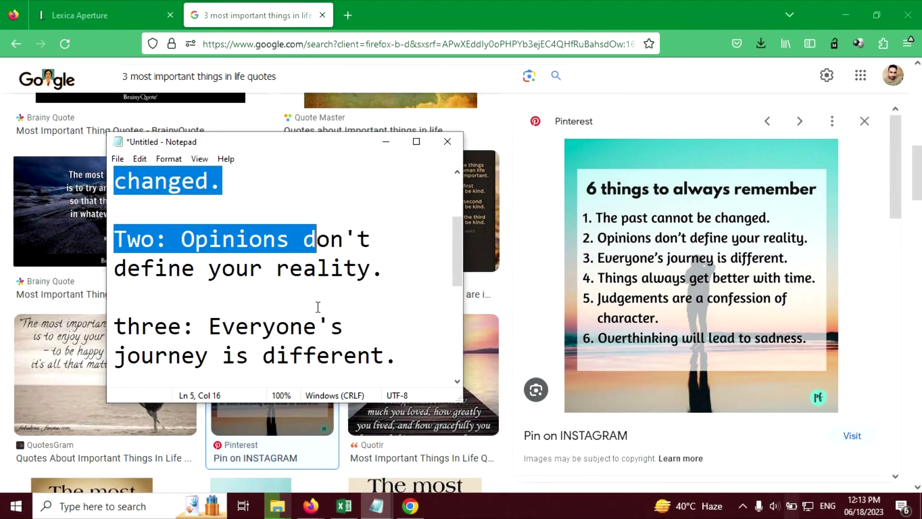
{"action": "scroll", "coordinate": [317, 305], "scroll_direction": "up", "scroll_amount": 2}
{"action": "left_click", "coordinate": [295, 261]}
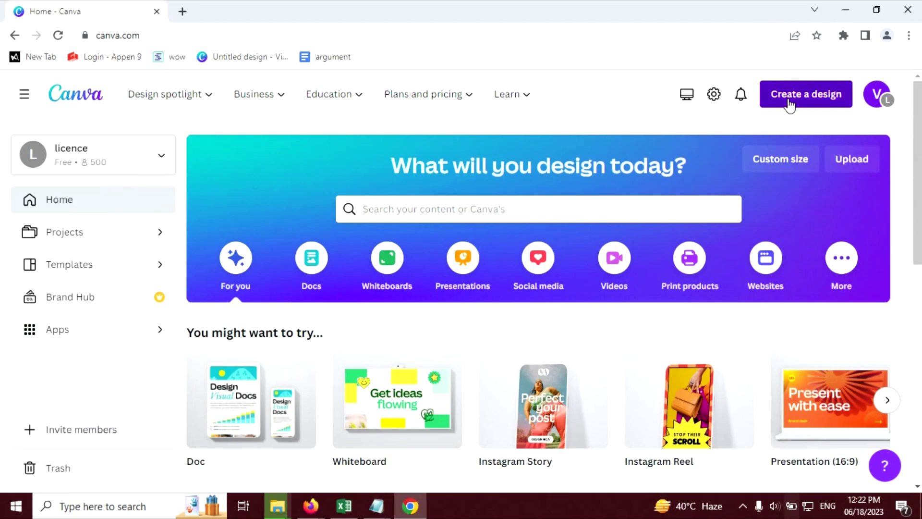
Create a blank Instagram Reel design and load the D-ID AI Presenters app
{"action": "left_click", "coordinate": [656, 202]}
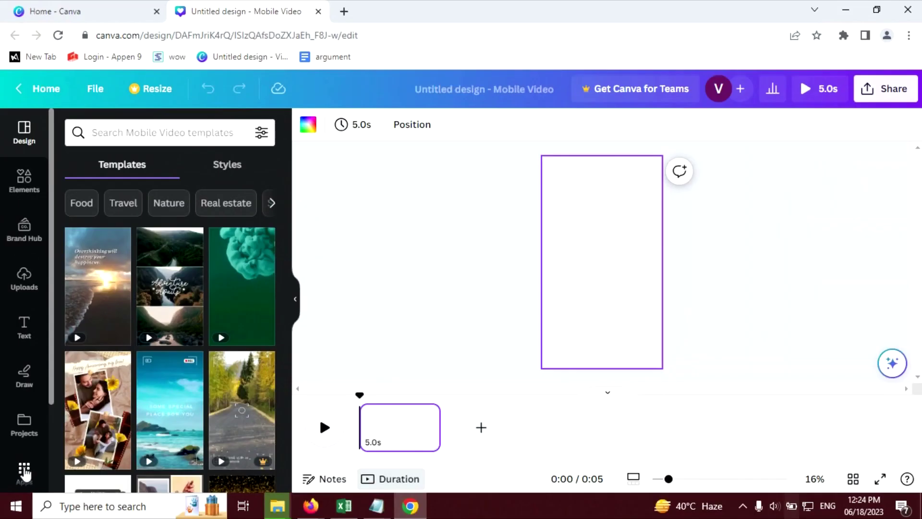
{"action": "left_click", "coordinate": [25, 473]}
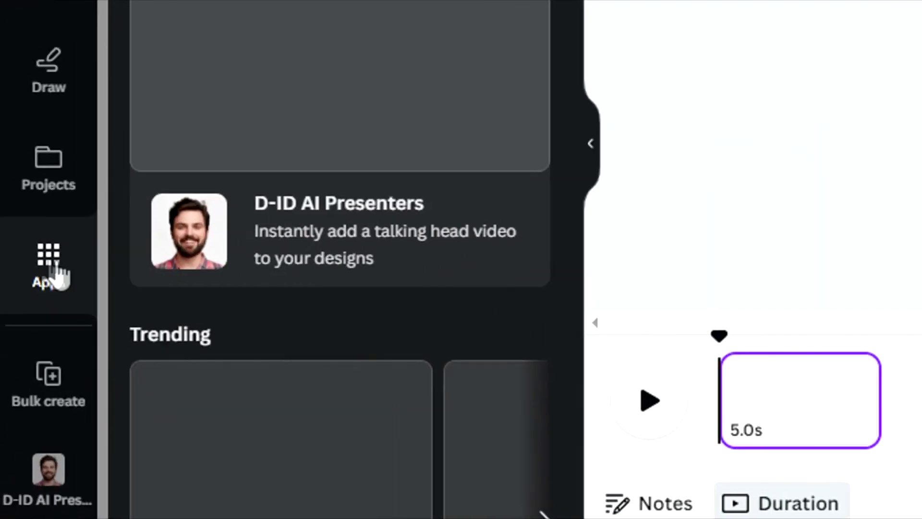
{"action": "left_click", "coordinate": [131, 131]}
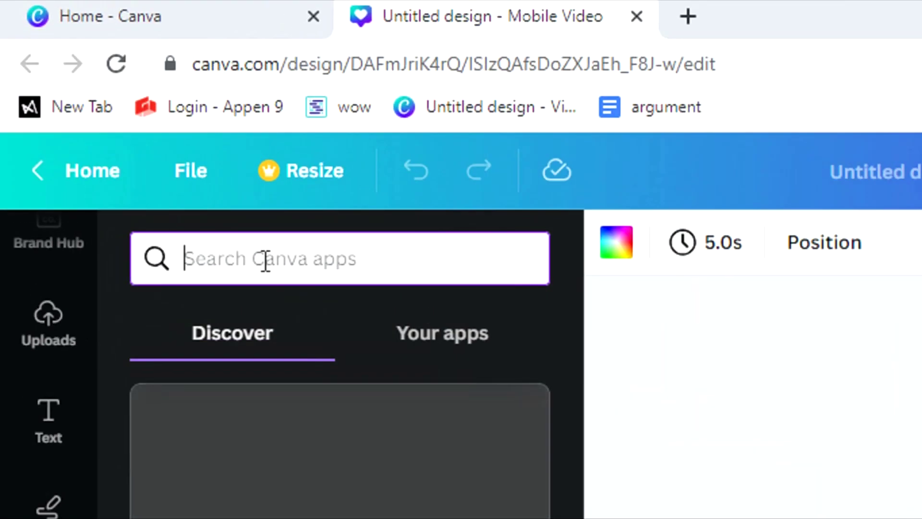
{"action": "type", "text": "D-I"}
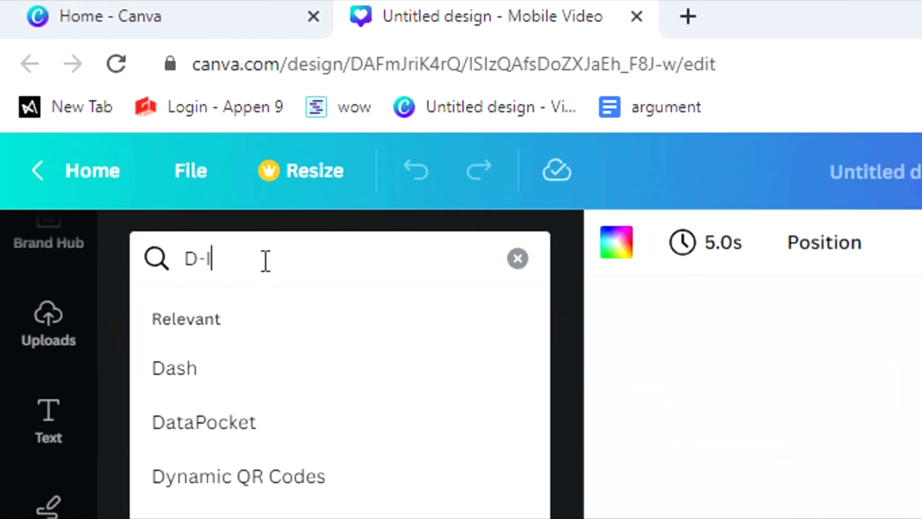
{"action": "type", "text": "D"}
{"action": "key", "text": "Return"}
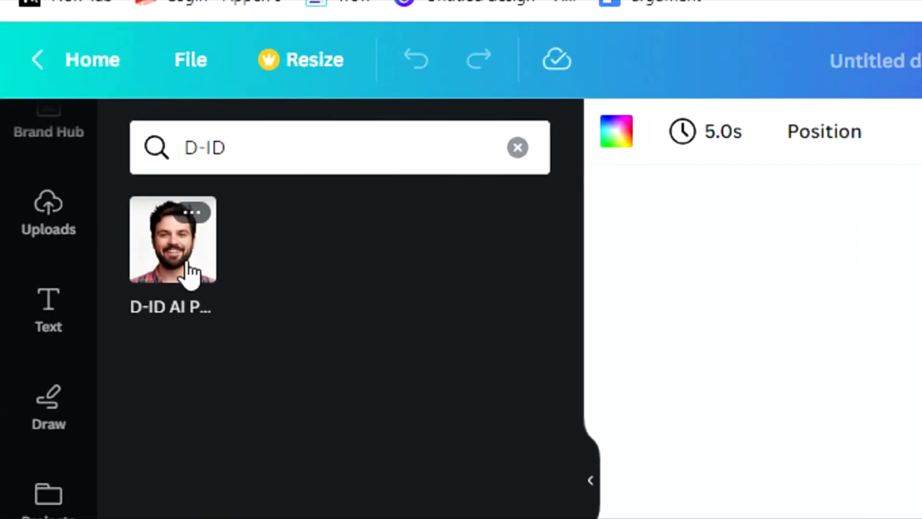
{"action": "left_click", "coordinate": [95, 192]}
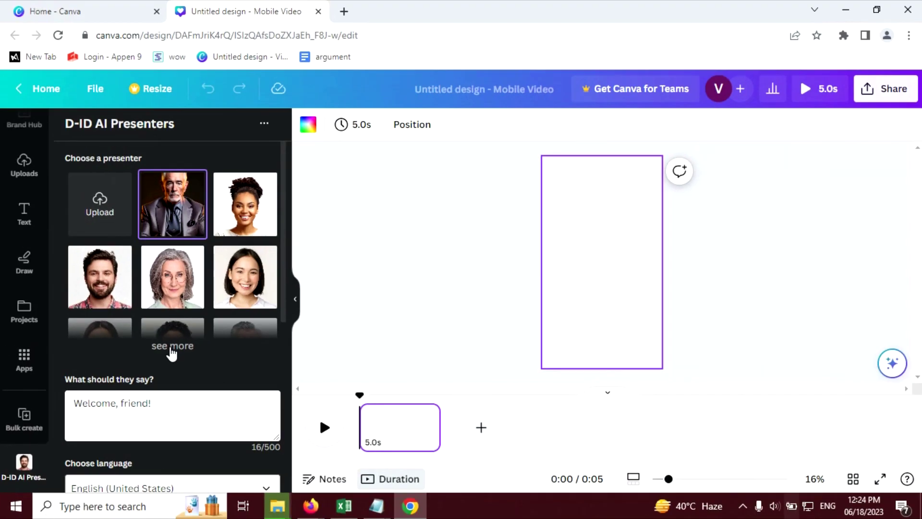
Browse the full D-ID presenter list, where the uploaded old-man portrait now appears
{"action": "left_click", "coordinate": [172, 347]}
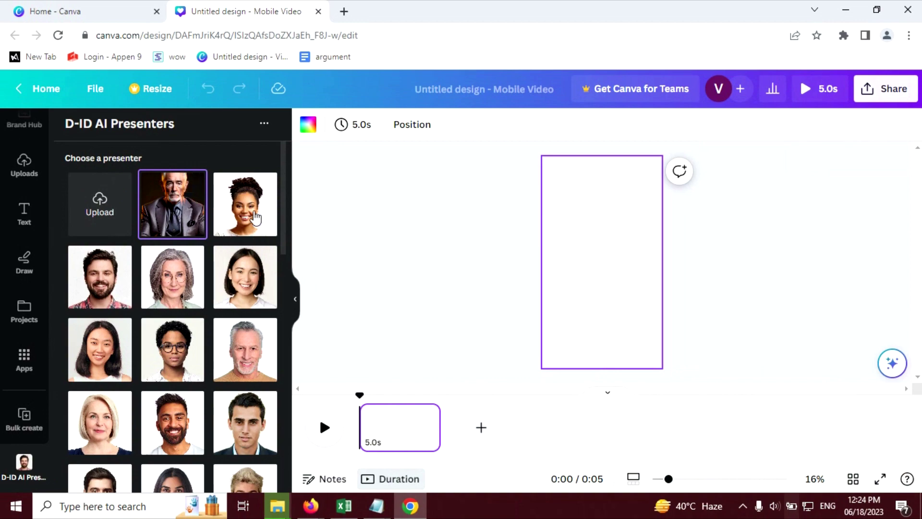
{"action": "scroll", "coordinate": [255, 216], "scroll_direction": "down", "scroll_amount": 10}
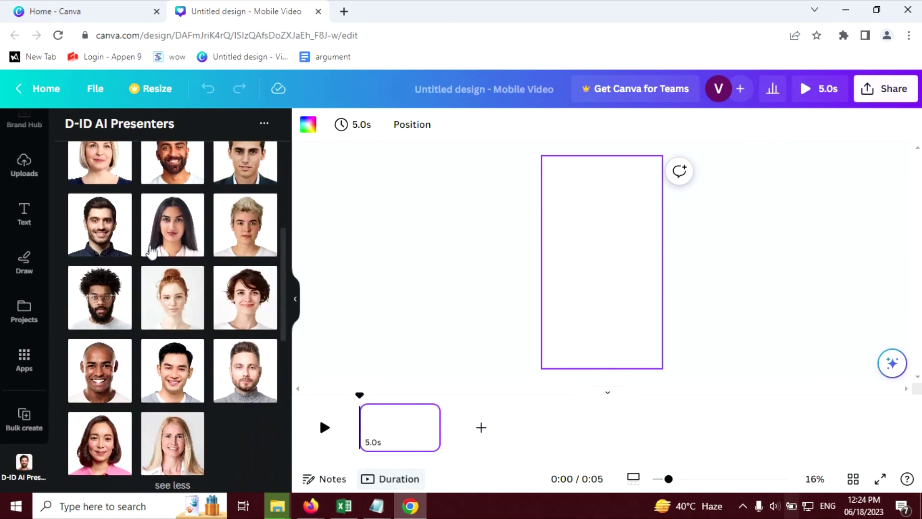
{"action": "scroll", "coordinate": [120, 293], "scroll_direction": "down", "scroll_amount": 3}
{"action": "scroll", "coordinate": [121, 293], "scroll_direction": "up", "scroll_amount": 8}
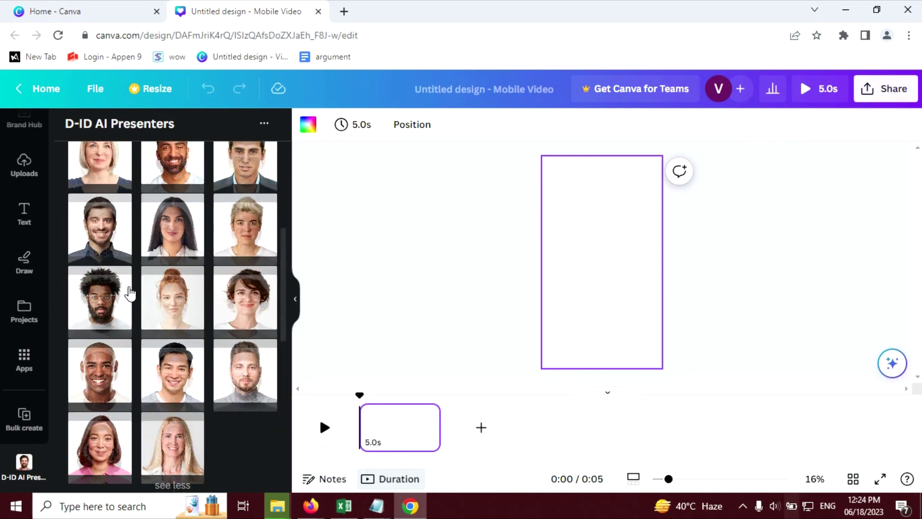
{"action": "scroll", "coordinate": [130, 292], "scroll_direction": "down", "scroll_amount": 5}
{"action": "scroll", "coordinate": [130, 292], "scroll_direction": "up", "scroll_amount": 8}
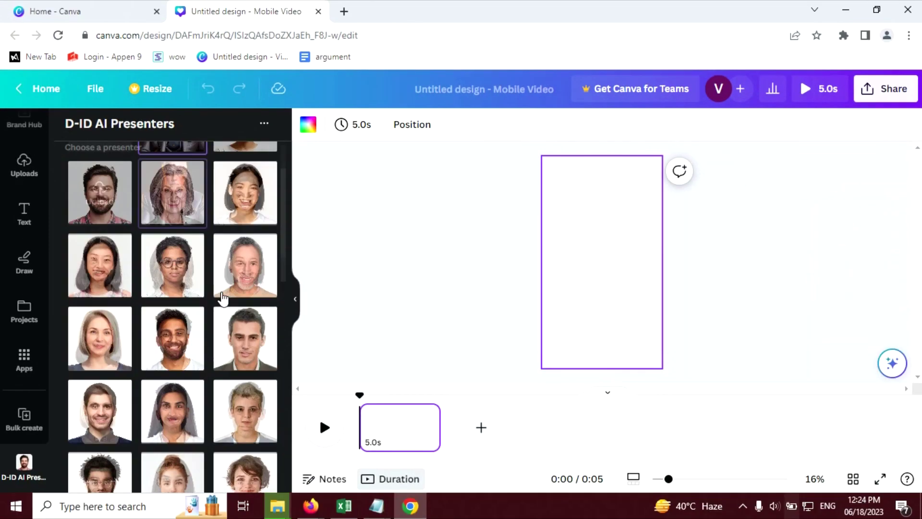
{"action": "scroll", "coordinate": [223, 297], "scroll_direction": "down", "scroll_amount": 5}
{"action": "scroll", "coordinate": [222, 298], "scroll_direction": "up", "scroll_amount": 8}
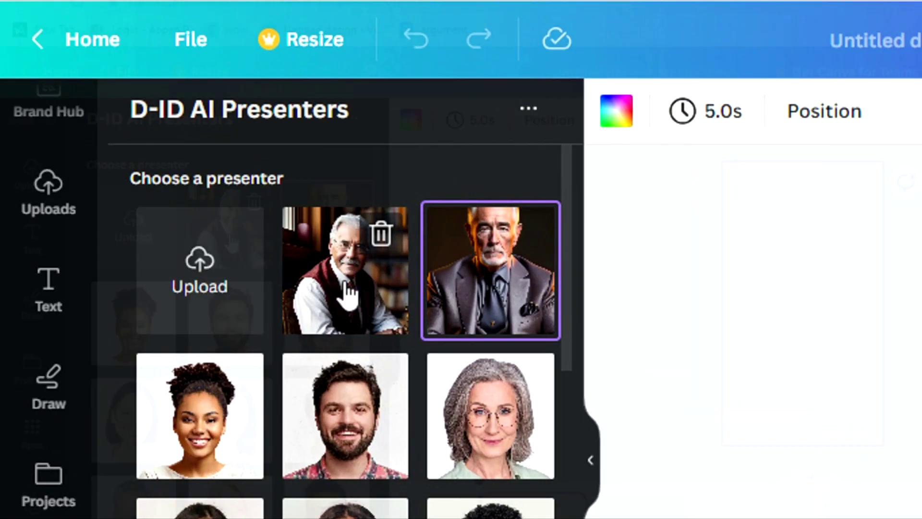
Choose the uploaded old man as presenter and delete the default 'Welcome, friend!' speech
{"action": "left_click", "coordinate": [173, 215]}
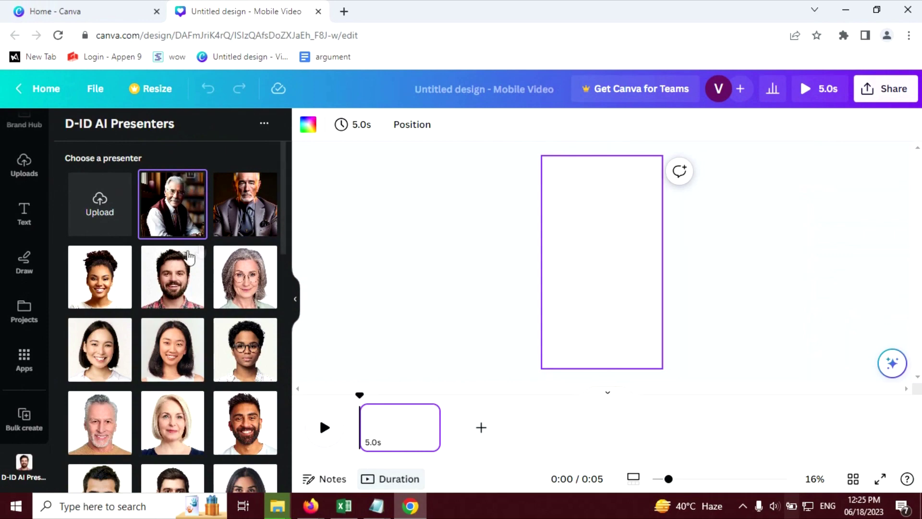
{"action": "scroll", "coordinate": [190, 269], "scroll_direction": "down", "scroll_amount": 5}
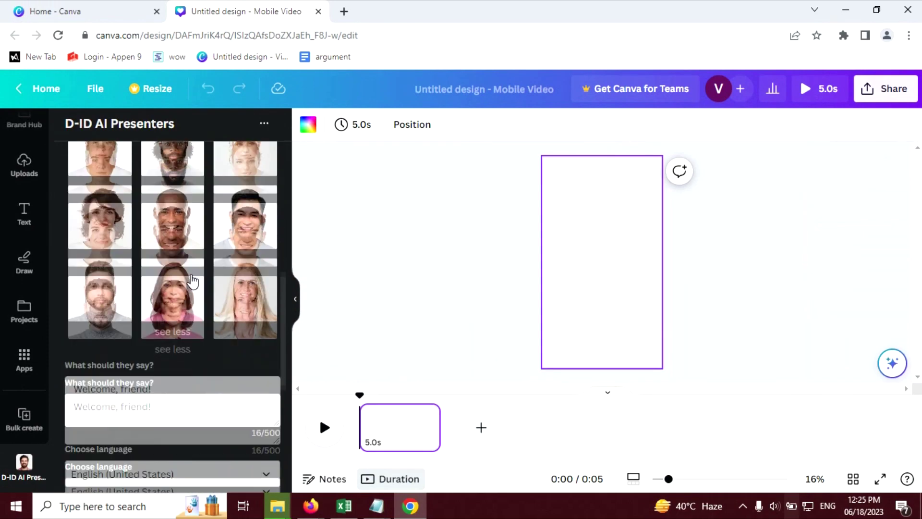
{"action": "left_click", "coordinate": [152, 273]}
{"action": "left_click_drag", "start_coordinate": [174, 270], "coordinate": [19, 276]}
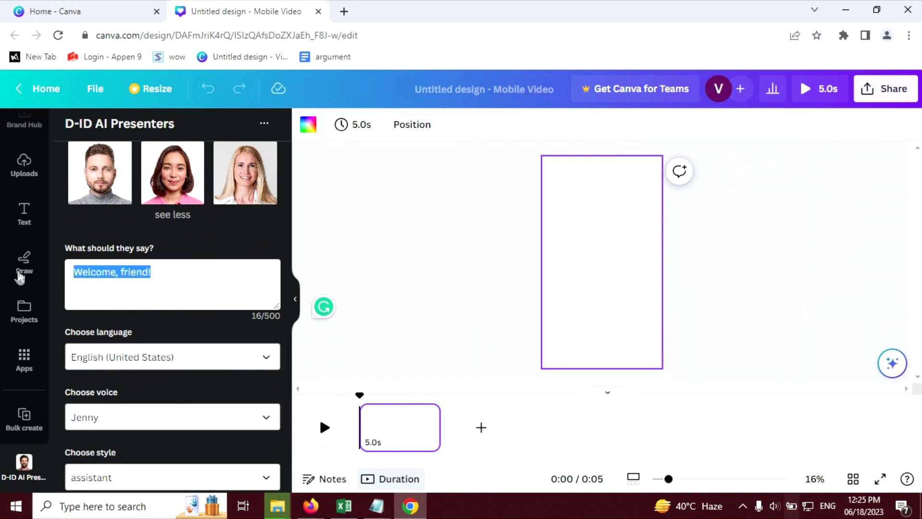
{"action": "key", "text": "BackSpace"}
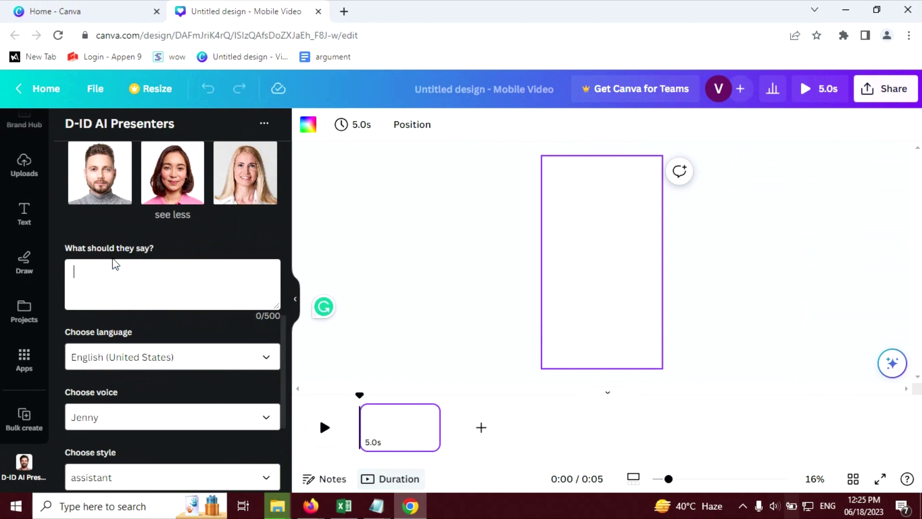
Copy the whole Notepad script and paste it into the 'What should they say?' box
{"action": "left_click", "coordinate": [373, 503]}
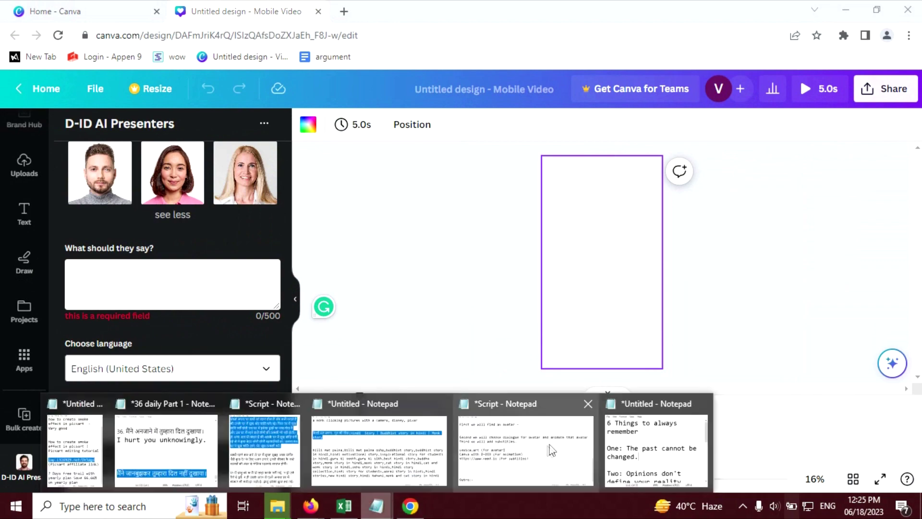
{"action": "left_click", "coordinate": [627, 432]}
{"action": "key", "text": "ctrl+a"}
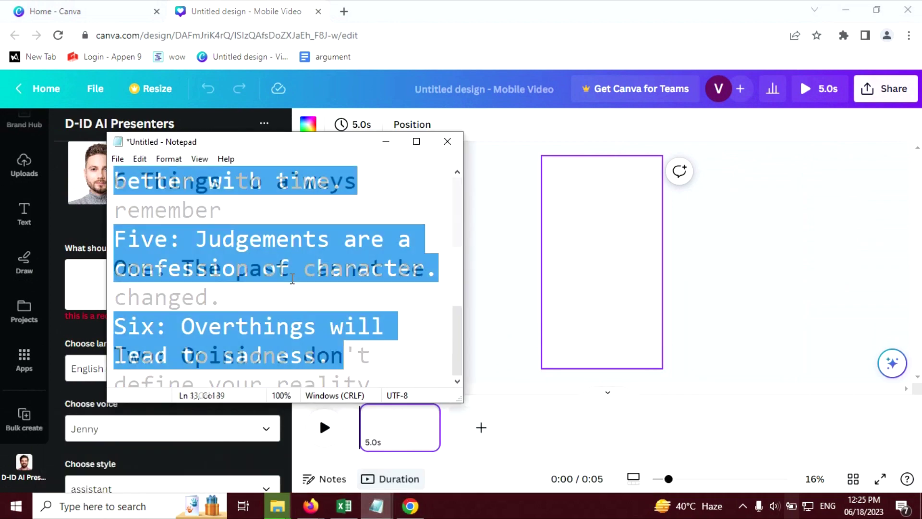
{"action": "left_click", "coordinate": [231, 7]}
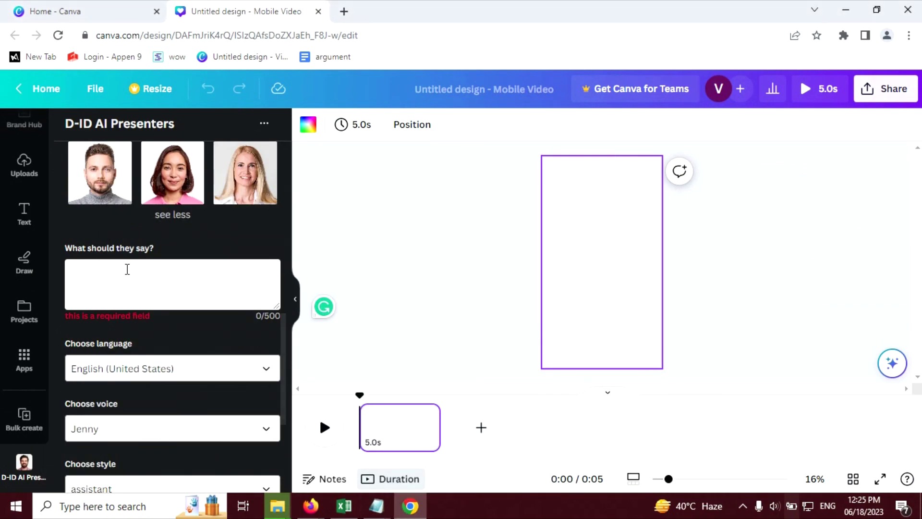
{"action": "left_click_drag", "start_coordinate": [248, 323], "coordinate": [281, 317]}
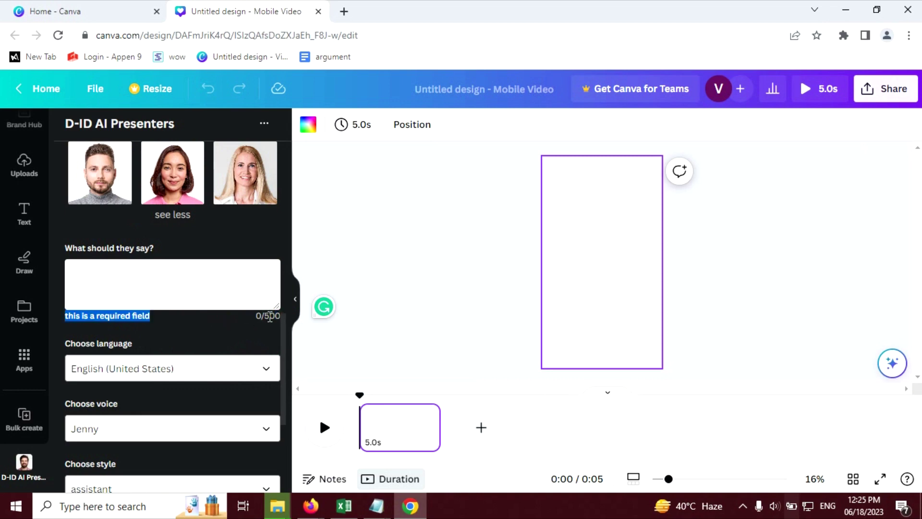
{"action": "left_click", "coordinate": [220, 270]}
{"action": "key", "text": "ctrl+v"}
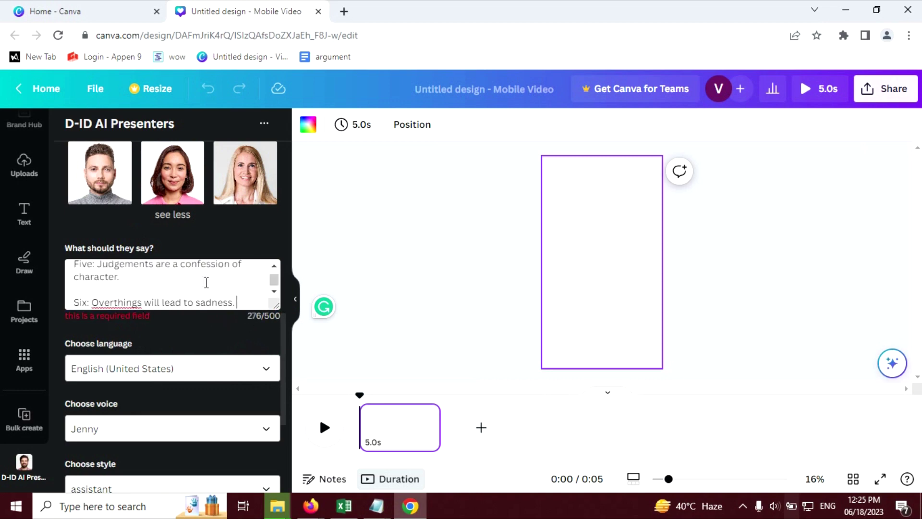
Correct the misspelling 'Overthings' to 'Overthinking' with the spelling suggestions
{"action": "scroll", "coordinate": [205, 281], "scroll_direction": "up", "scroll_amount": 5}
{"action": "scroll", "coordinate": [206, 282], "scroll_direction": "down", "scroll_amount": 5}
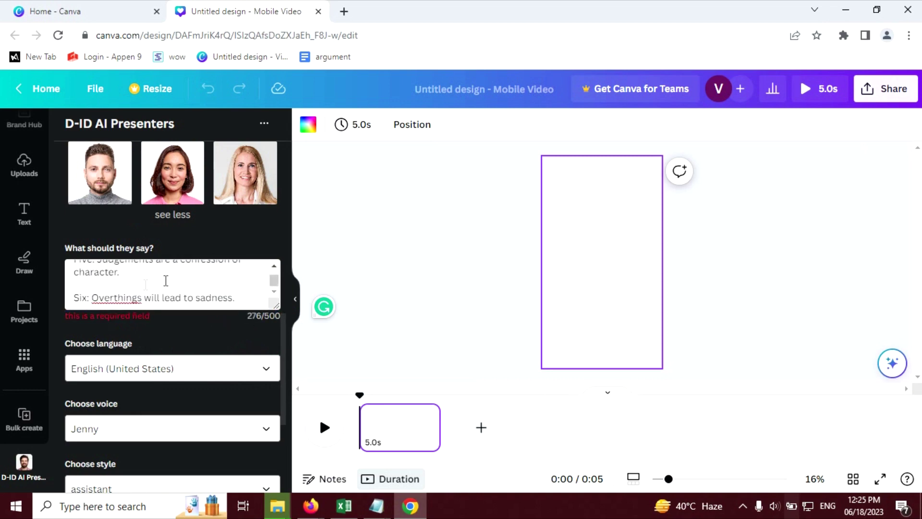
{"action": "right_click", "coordinate": [132, 298]}
{"action": "left_click", "coordinate": [166, 67]}
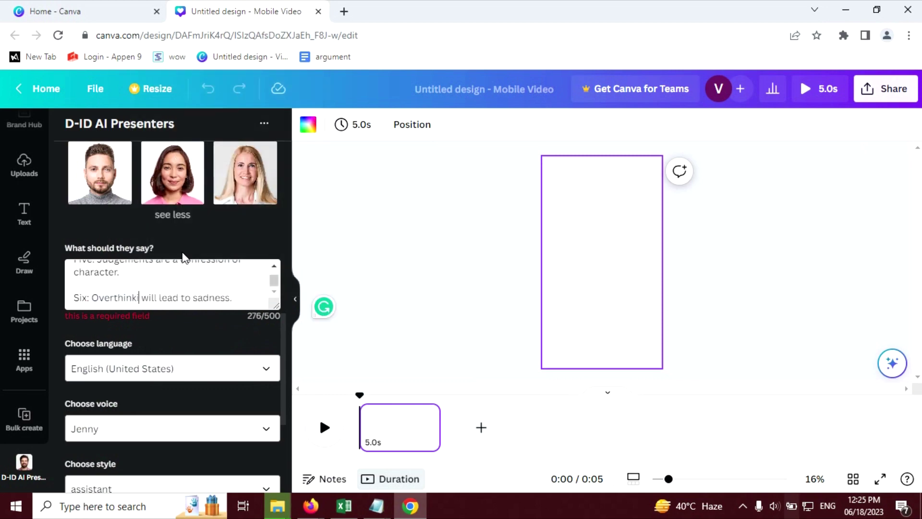
{"action": "scroll", "coordinate": [225, 296], "scroll_direction": "up", "scroll_amount": 2}
{"action": "scroll", "coordinate": [206, 307], "scroll_direction": "down", "scroll_amount": 2}
Switch the D-ID presenter's speech language from Hindi (India) to English (United States)
{"action": "left_click", "coordinate": [186, 370]}
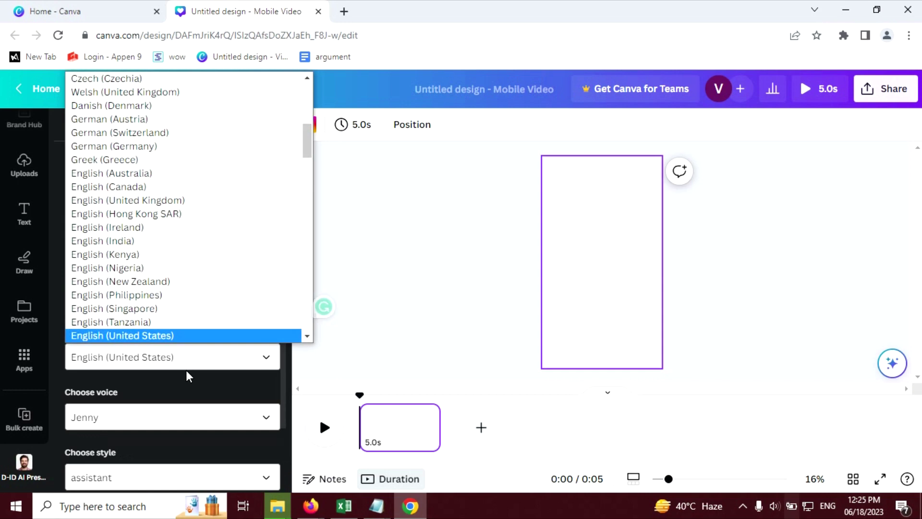
{"action": "left_click_drag", "start_coordinate": [308, 139], "coordinate": [313, 215]}
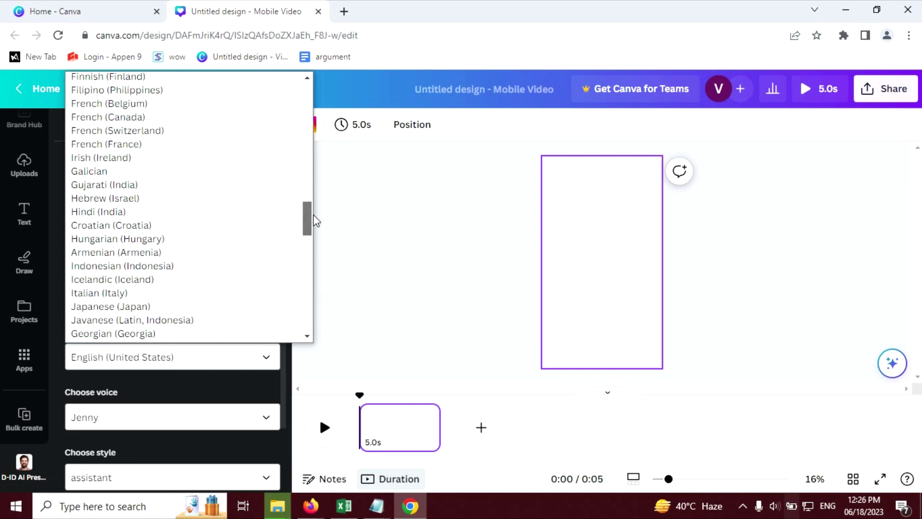
{"action": "left_click", "coordinate": [132, 213]}
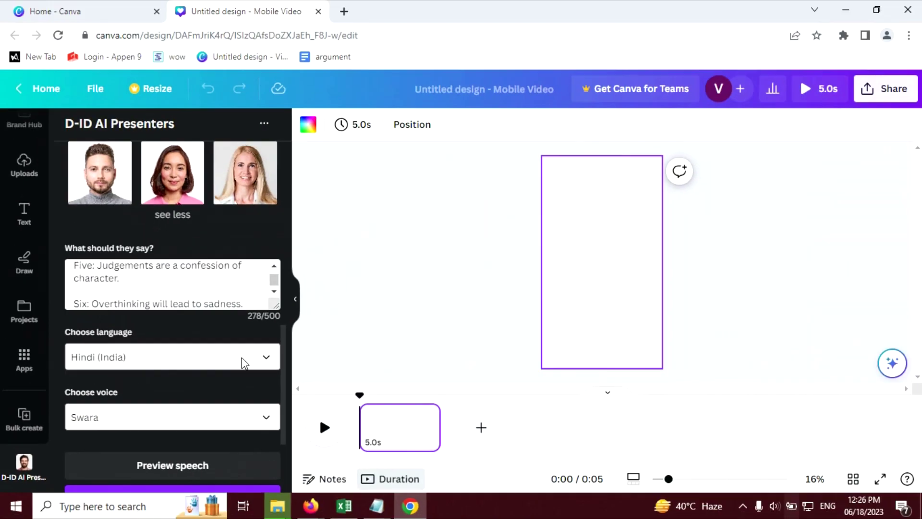
{"action": "left_click", "coordinate": [482, 255]}
{"action": "scroll", "coordinate": [203, 228], "scroll_direction": "up", "scroll_amount": 10}
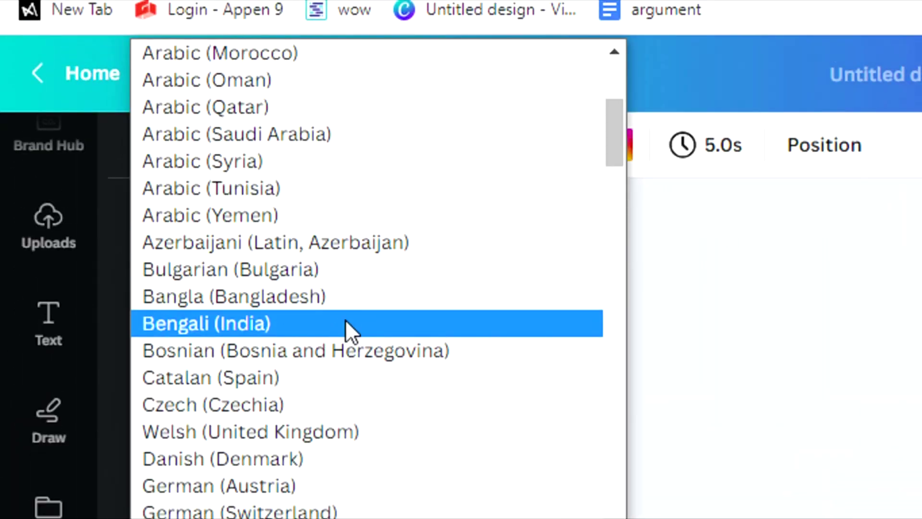
{"action": "scroll", "coordinate": [345, 320], "scroll_direction": "down", "scroll_amount": 5}
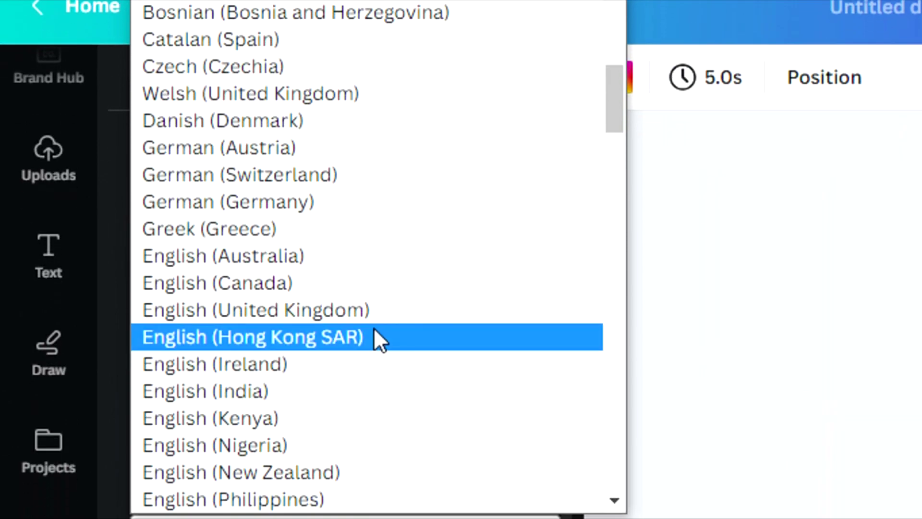
{"action": "scroll", "coordinate": [373, 329], "scroll_direction": "down", "scroll_amount": 5}
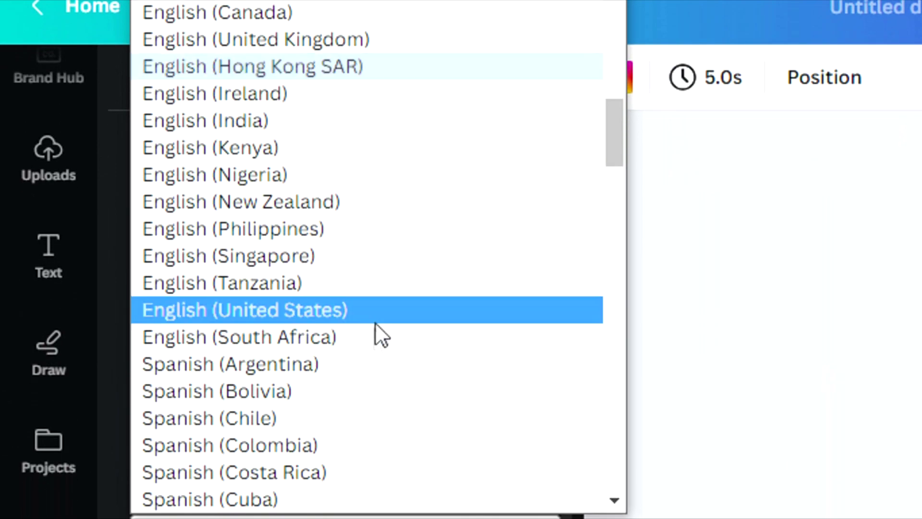
{"action": "left_click", "coordinate": [376, 318]}
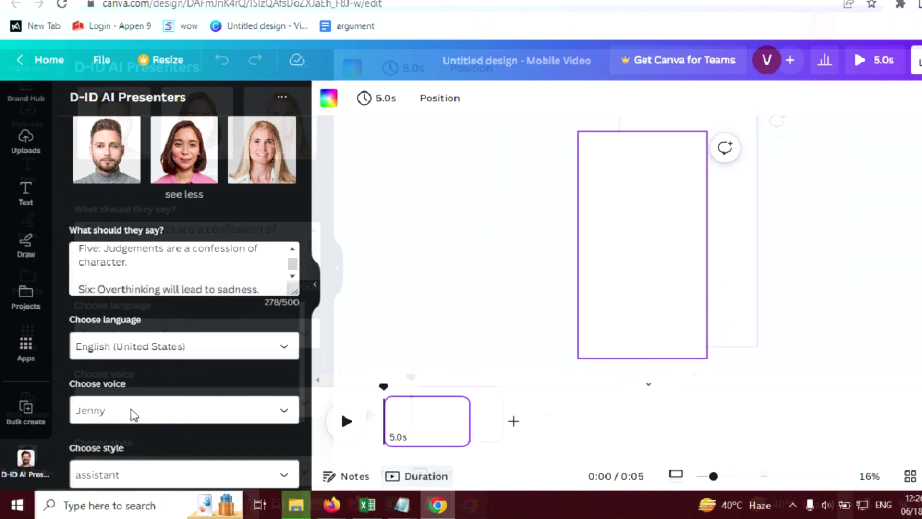
{"action": "scroll", "coordinate": [128, 394], "scroll_direction": "down", "scroll_amount": 3}
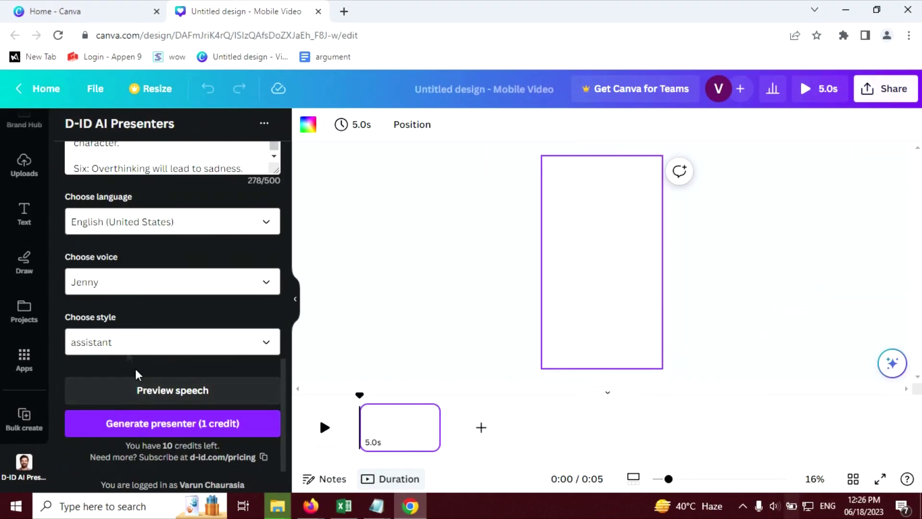
Preview the script in Jenny's voice, then switch the voice to Christopher and preview again
{"action": "left_click", "coordinate": [154, 391]}
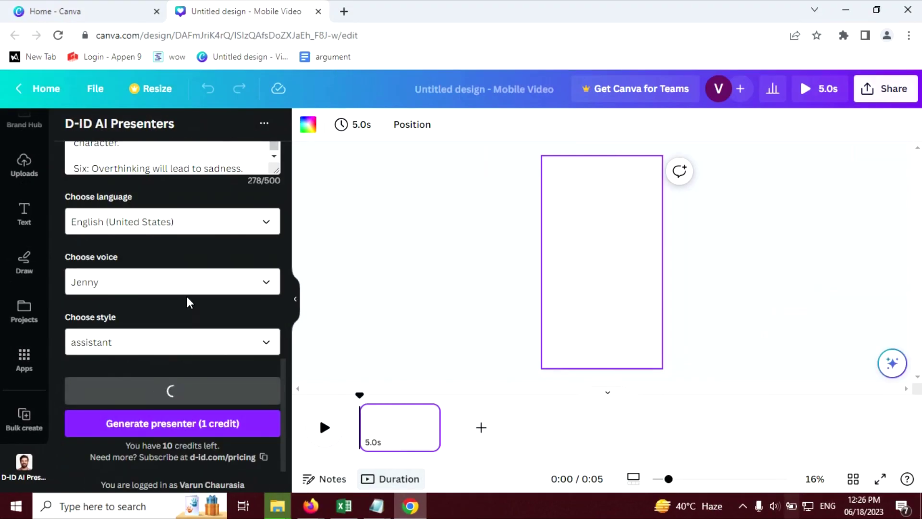
{"action": "scroll", "coordinate": [188, 300], "scroll_direction": "up", "scroll_amount": 2}
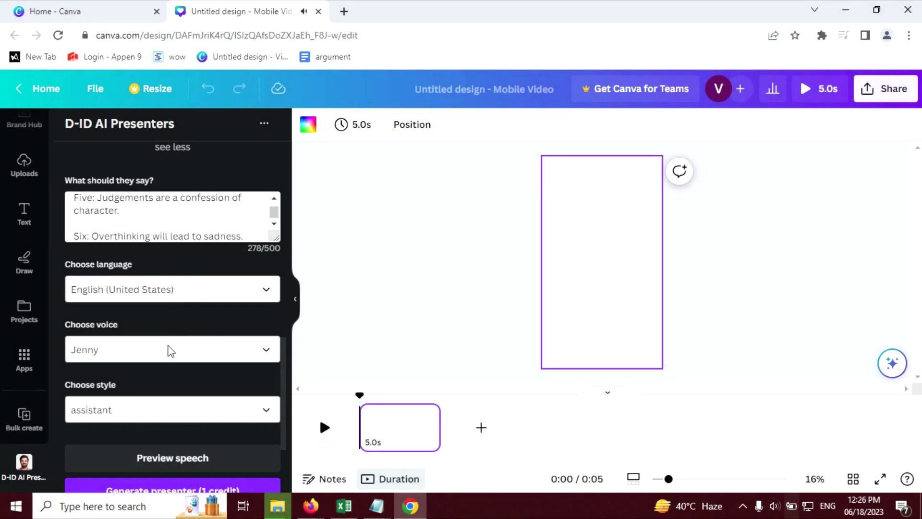
{"action": "left_click", "coordinate": [169, 351]}
{"action": "scroll", "coordinate": [171, 211], "scroll_direction": "down", "scroll_amount": 1}
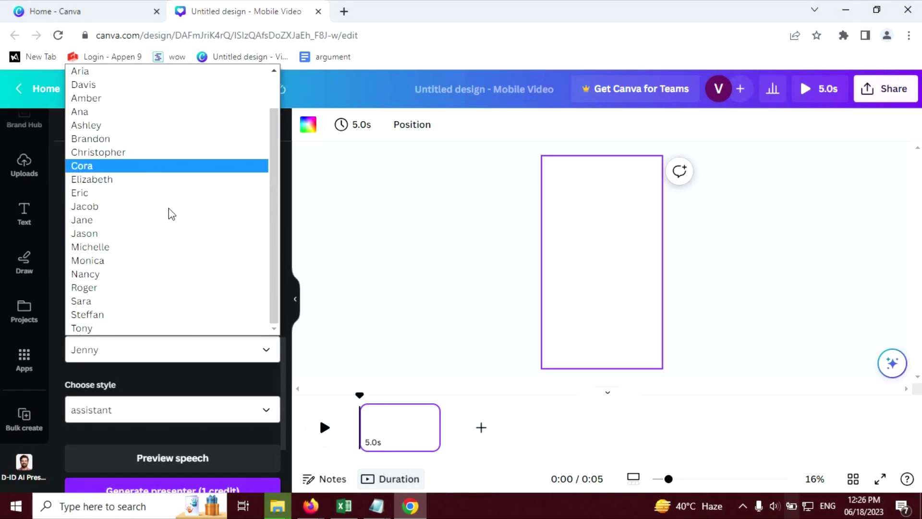
{"action": "scroll", "coordinate": [161, 294], "scroll_direction": "up", "scroll_amount": 1}
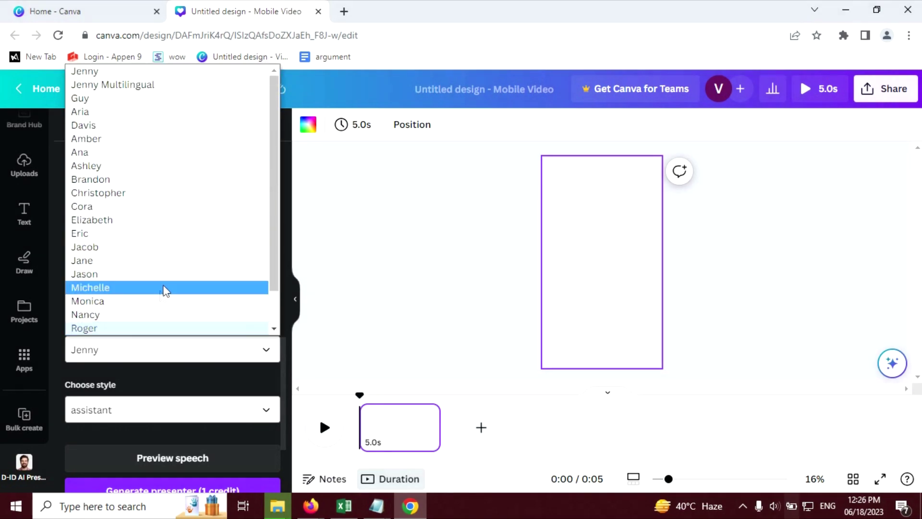
{"action": "left_click", "coordinate": [160, 195]}
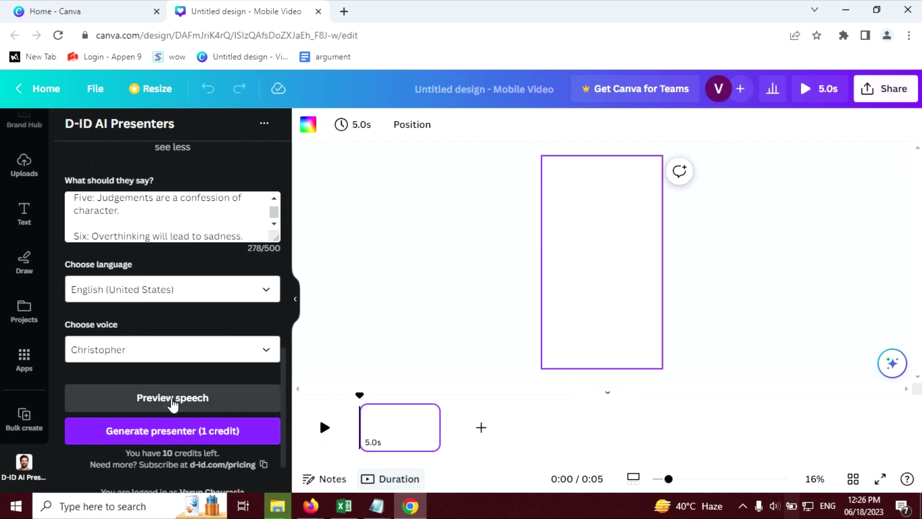
{"action": "left_click", "coordinate": [173, 400]}
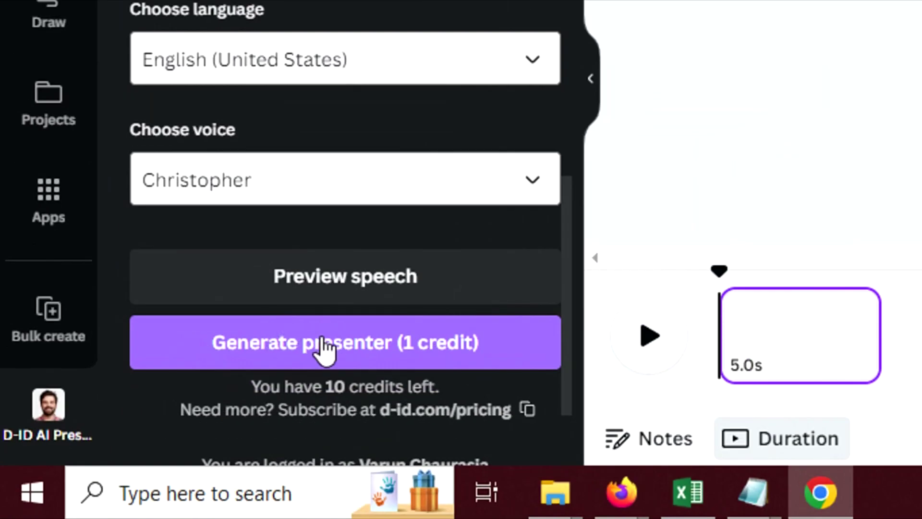
Generate the 23.2-second presenter video and stretch it from the top-left corner to fill the page
{"action": "left_click", "coordinate": [161, 429]}
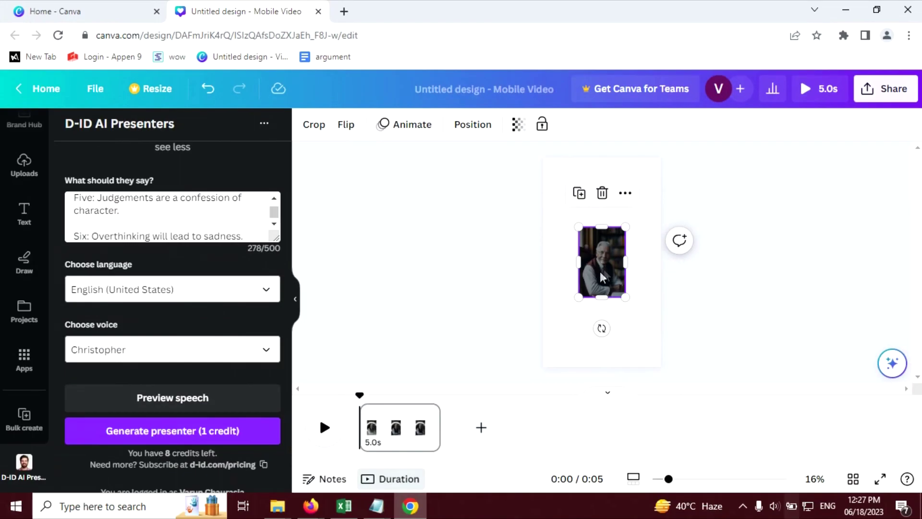
{"action": "left_click_drag", "start_coordinate": [601, 264], "coordinate": [566, 191]}
{"action": "left_click_drag", "start_coordinate": [585, 227], "coordinate": [686, 367]}
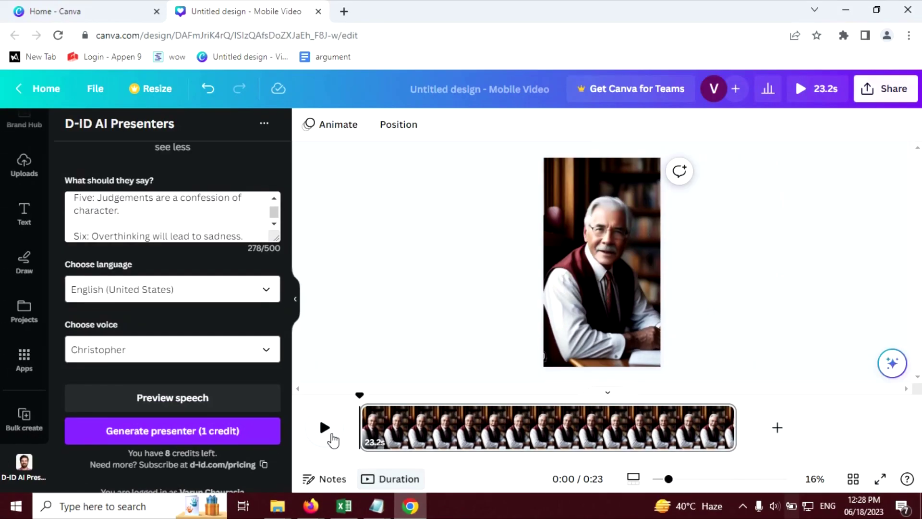
{"action": "left_click", "coordinate": [329, 434]}
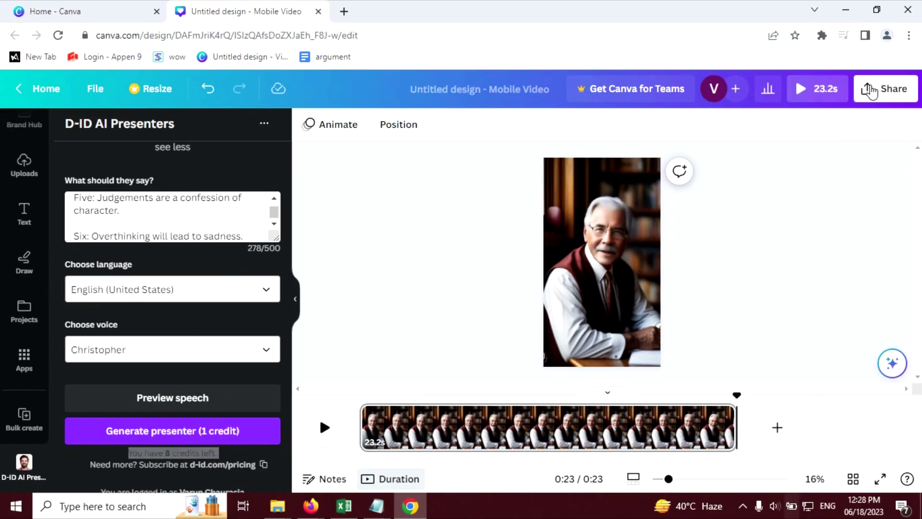
{"action": "left_click", "coordinate": [871, 90]}
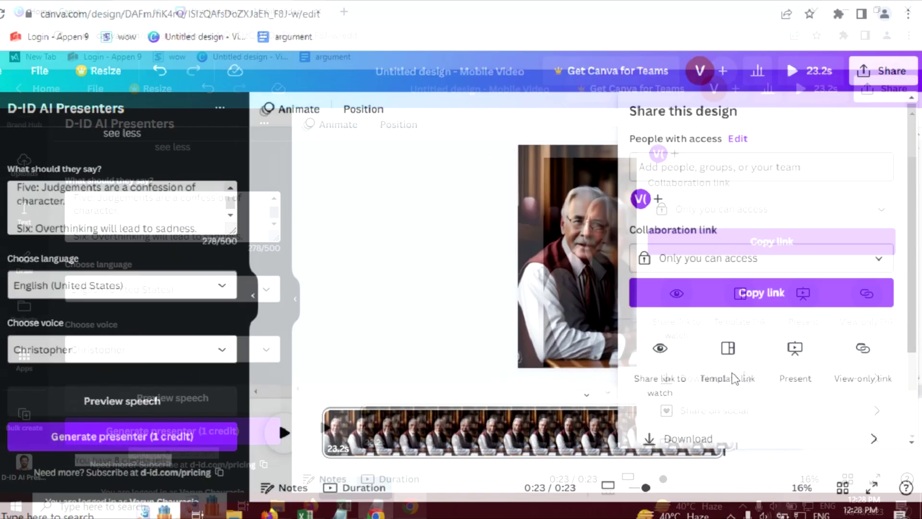
Download the presenter video as a 1080p MP4 file
{"action": "scroll", "coordinate": [735, 379], "scroll_direction": "down", "scroll_amount": 3}
{"action": "left_click", "coordinate": [723, 324]}
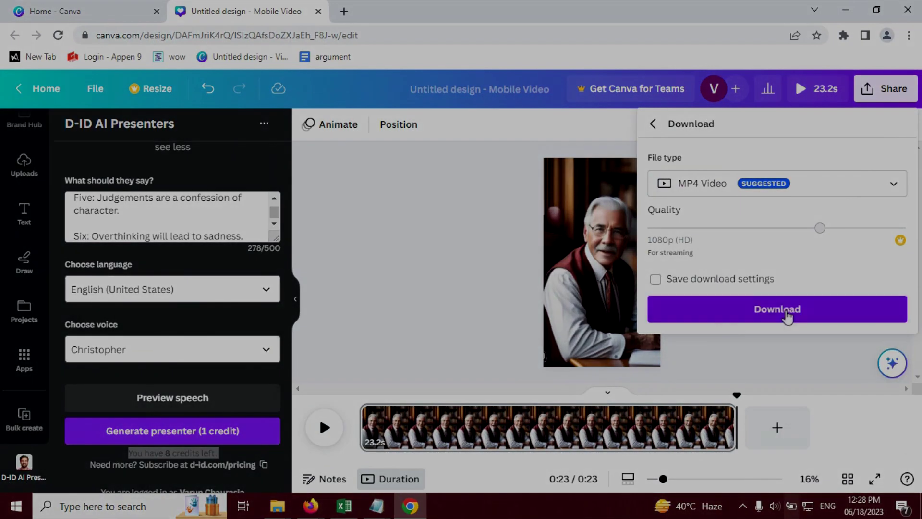
{"action": "left_click", "coordinate": [786, 314]}
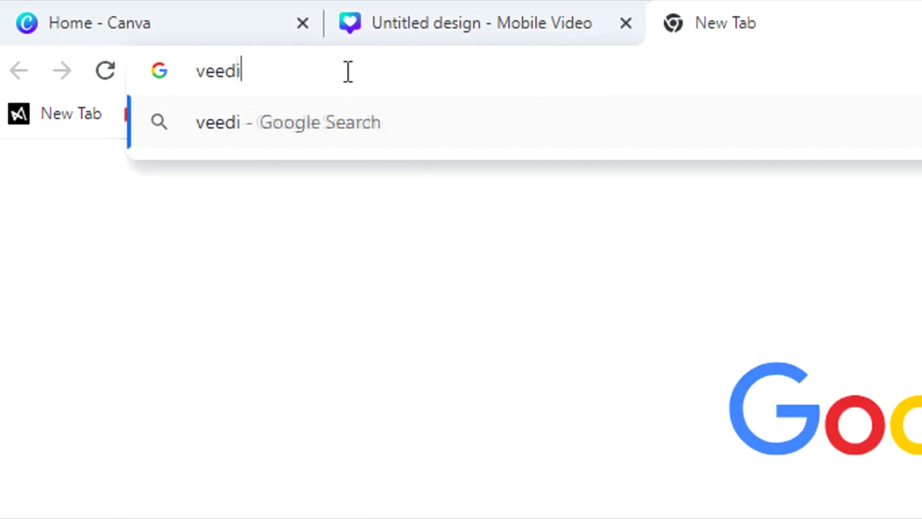
Search Google for veedi.io and open the VEED website from the results
{"action": "key", "text": "BackSpace"}
{"action": "type", "text": "i"}
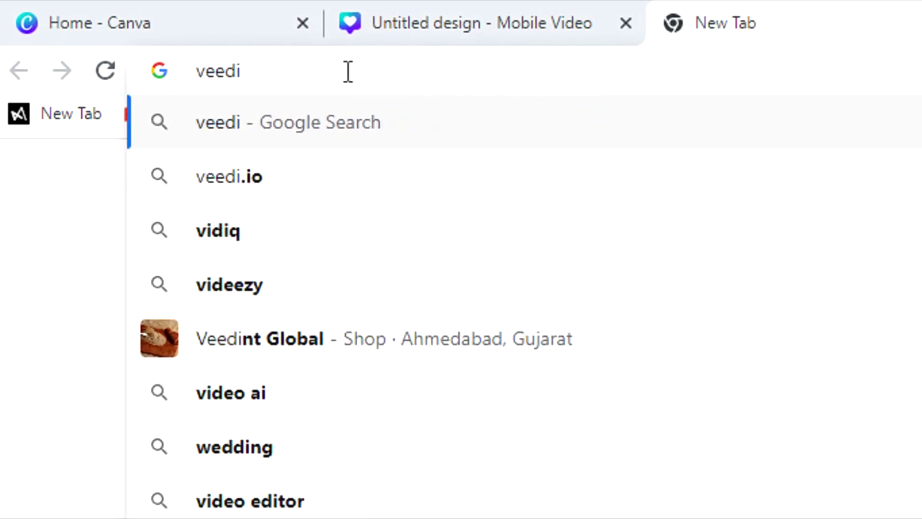
{"action": "key", "text": "Down"}
{"action": "key", "text": "Return"}
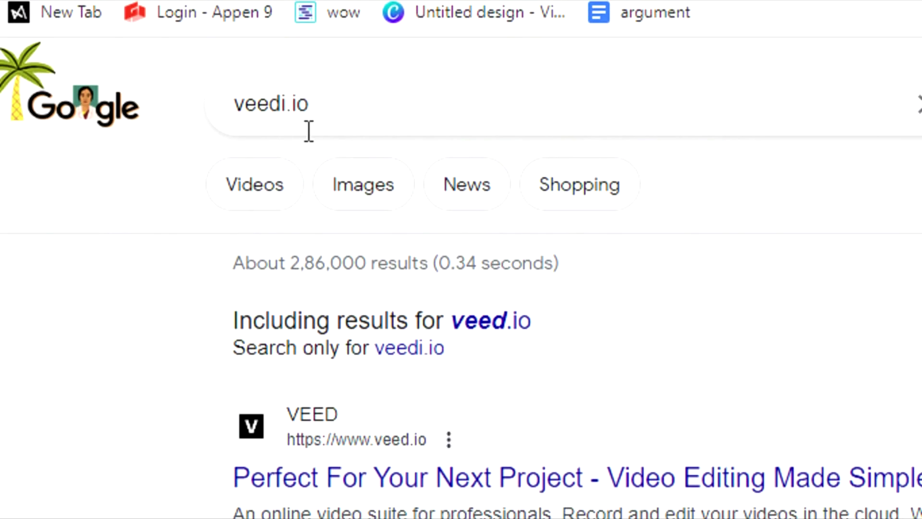
{"action": "left_click_drag", "start_coordinate": [308, 131], "coordinate": [179, 116]}
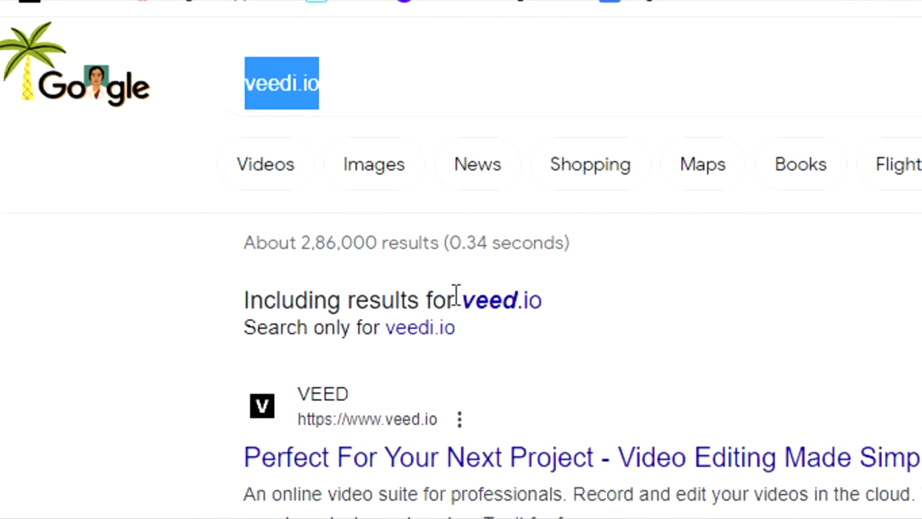
{"action": "left_click", "coordinate": [569, 469]}
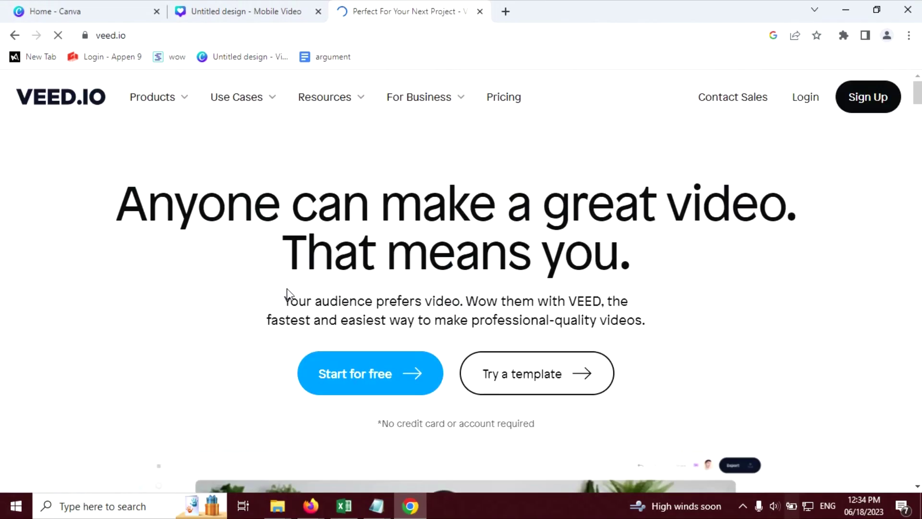
Start a free editing project from the VEED.IO homepage
{"action": "scroll", "coordinate": [327, 288], "scroll_direction": "down", "scroll_amount": 2}
{"action": "scroll", "coordinate": [686, 280], "scroll_direction": "down", "scroll_amount": 4}
{"action": "scroll", "coordinate": [685, 273], "scroll_direction": "up", "scroll_amount": 4}
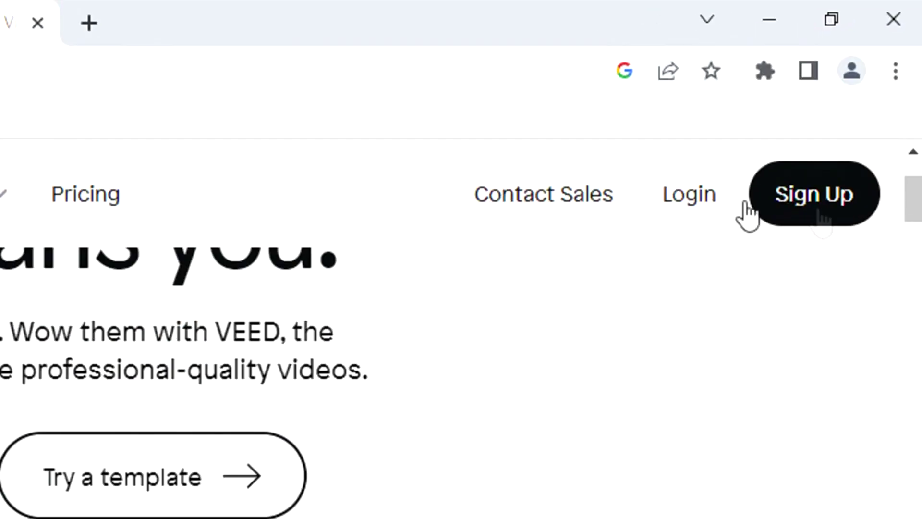
{"action": "left_click", "coordinate": [374, 237]}
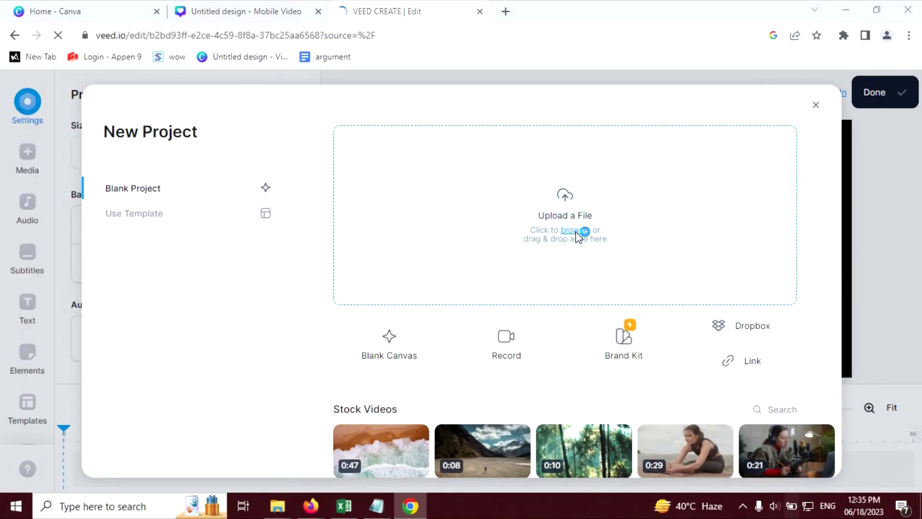
Upload 'Untitled design (3)' from the Downloads folder into the new blank project
{"action": "left_click", "coordinate": [579, 233]}
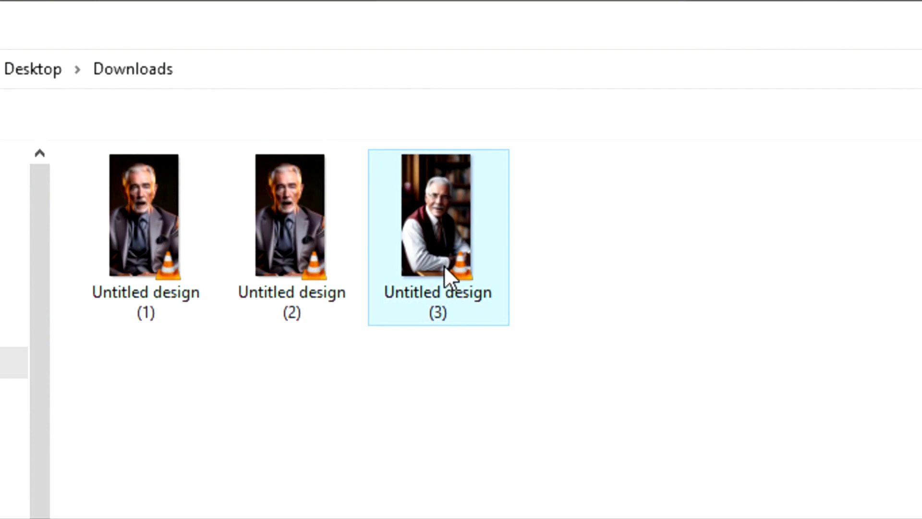
{"action": "double_click", "coordinate": [443, 265]}
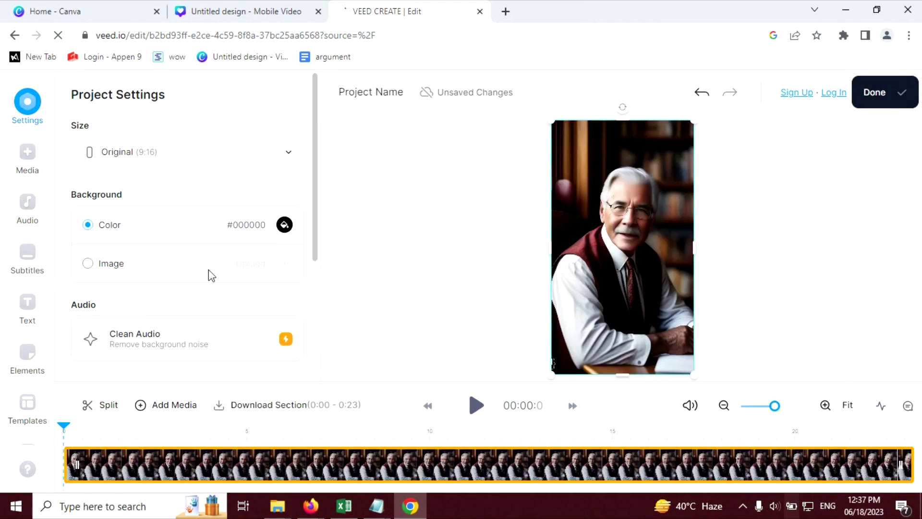
Scroll through the Project Settings panel for the uploaded 9:16, 23-second clip
{"action": "scroll", "coordinate": [66, 295], "scroll_direction": "down", "scroll_amount": 4}
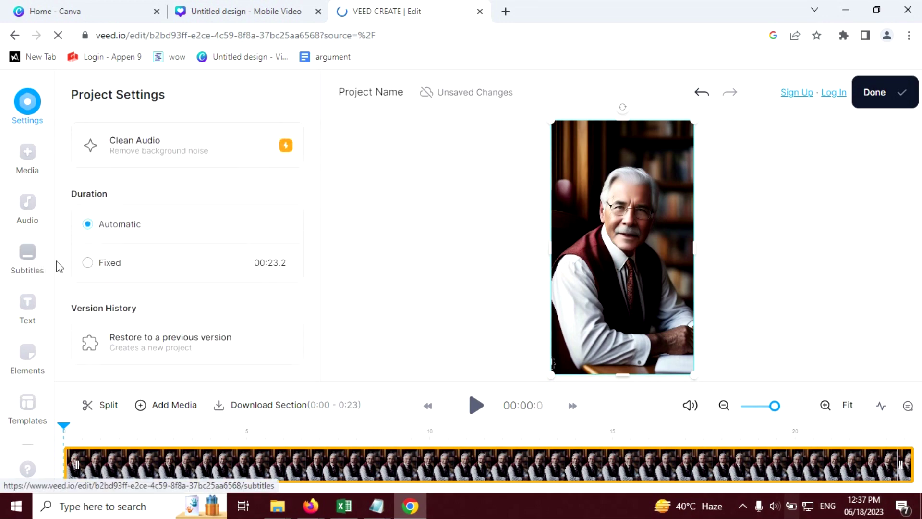
{"action": "scroll", "coordinate": [63, 283], "scroll_direction": "up", "scroll_amount": 4}
Choose automatic subtitles with English as the spoken language and create them
{"action": "left_click", "coordinate": [29, 264]}
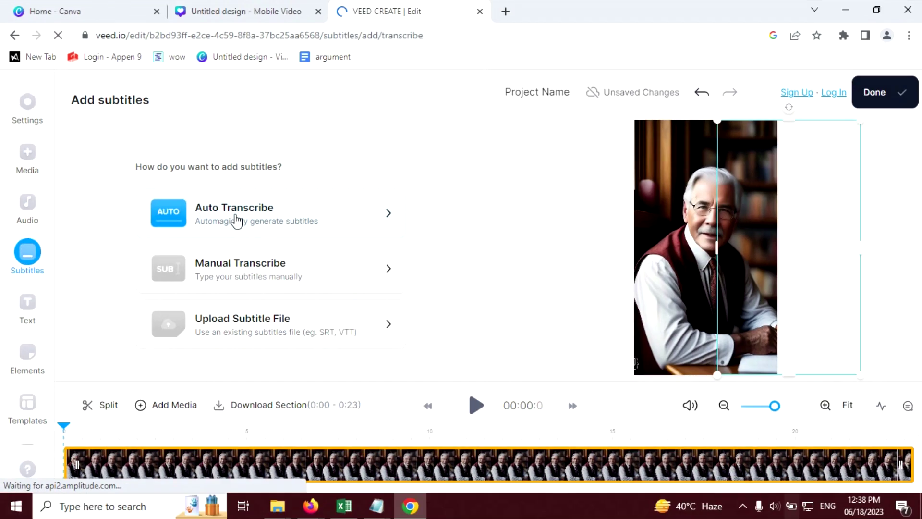
{"action": "left_click", "coordinate": [235, 221]}
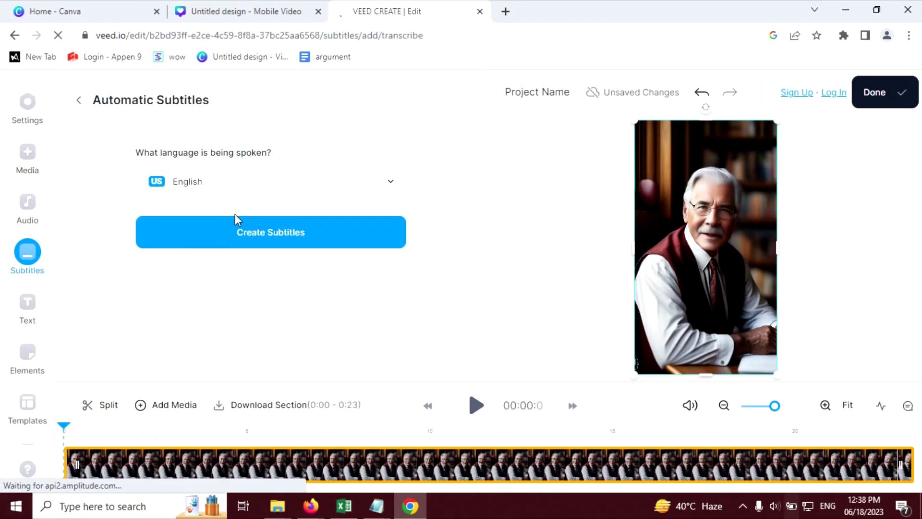
{"action": "left_click", "coordinate": [263, 200]}
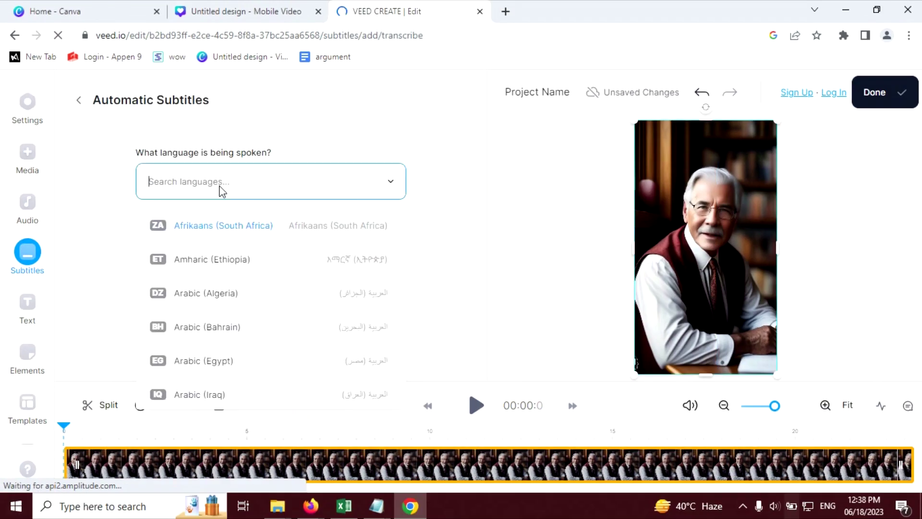
{"action": "scroll", "coordinate": [228, 346], "scroll_direction": "down", "scroll_amount": 14}
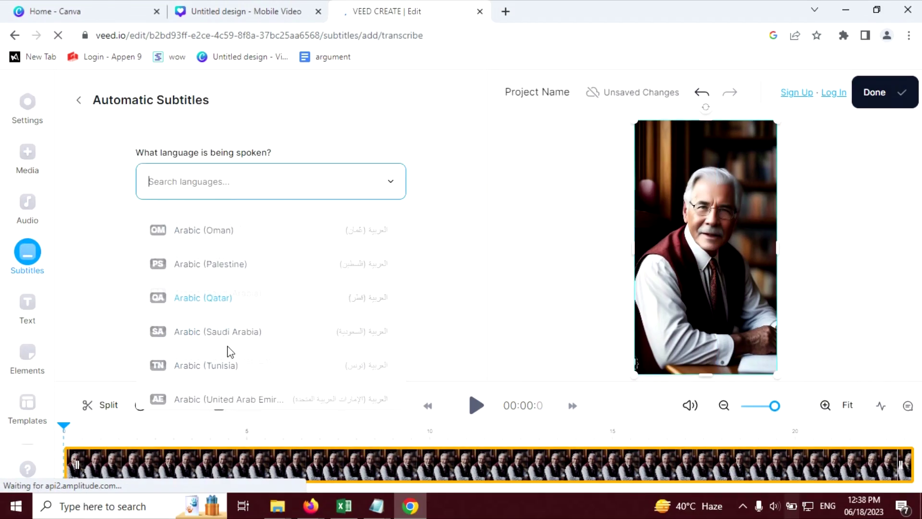
{"action": "scroll", "coordinate": [228, 352], "scroll_direction": "up", "scroll_amount": 2}
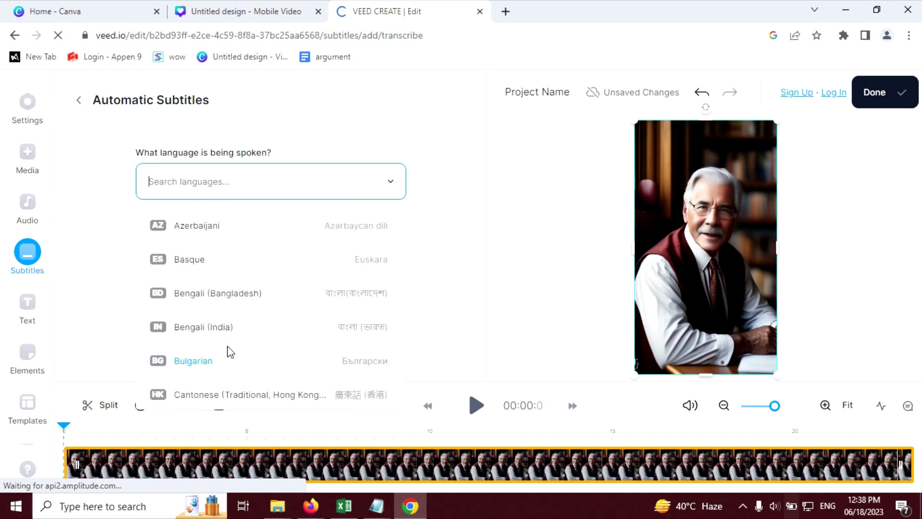
{"action": "scroll", "coordinate": [216, 317], "scroll_direction": "down", "scroll_amount": 6}
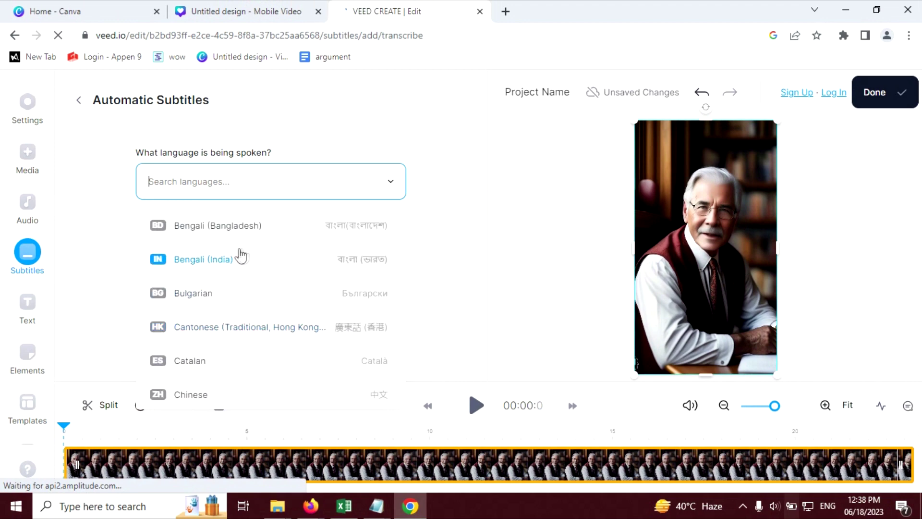
{"action": "scroll", "coordinate": [237, 328], "scroll_direction": "down", "scroll_amount": 8}
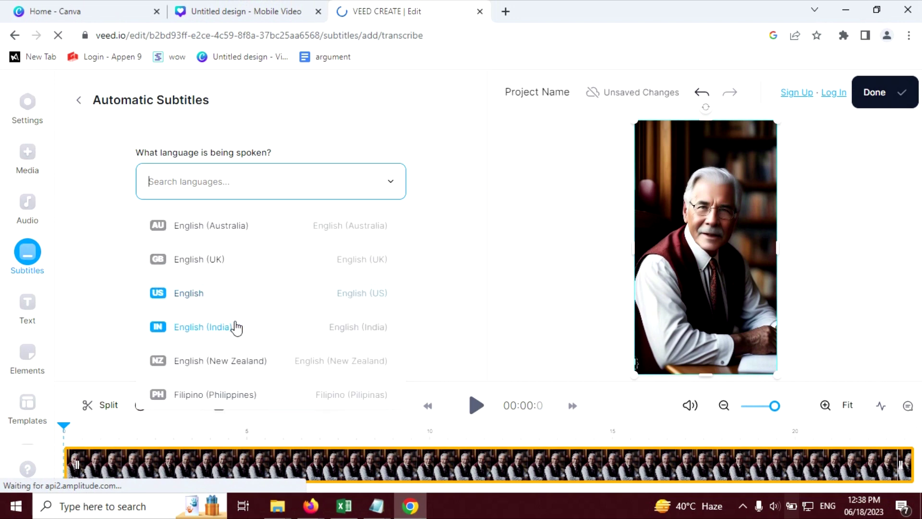
{"action": "scroll", "coordinate": [236, 328], "scroll_direction": "down", "scroll_amount": 6}
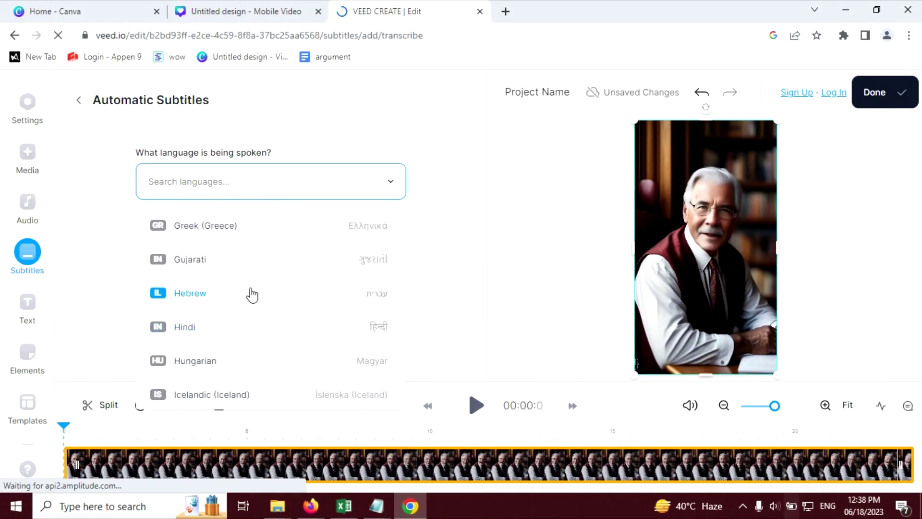
{"action": "scroll", "coordinate": [334, 256], "scroll_direction": "up", "scroll_amount": 8}
{"action": "scroll", "coordinate": [317, 319], "scroll_direction": "up", "scroll_amount": 10}
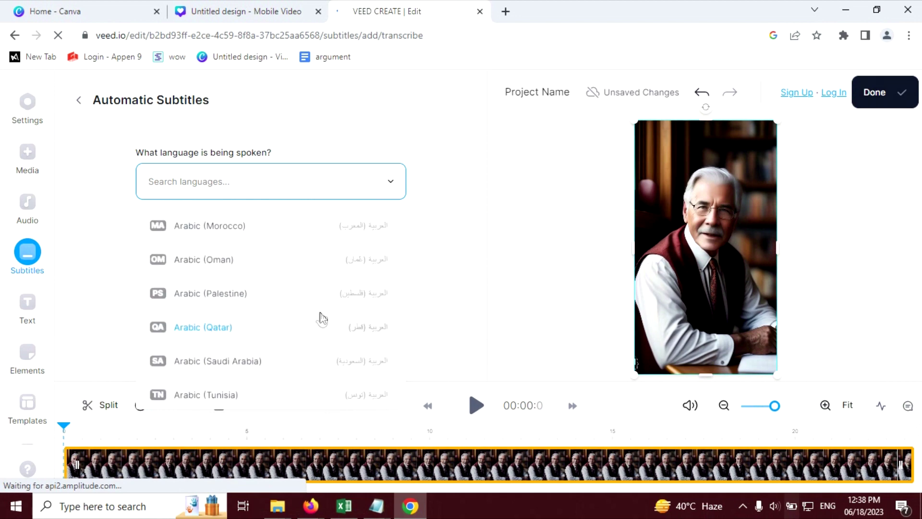
{"action": "left_click", "coordinate": [477, 131]}
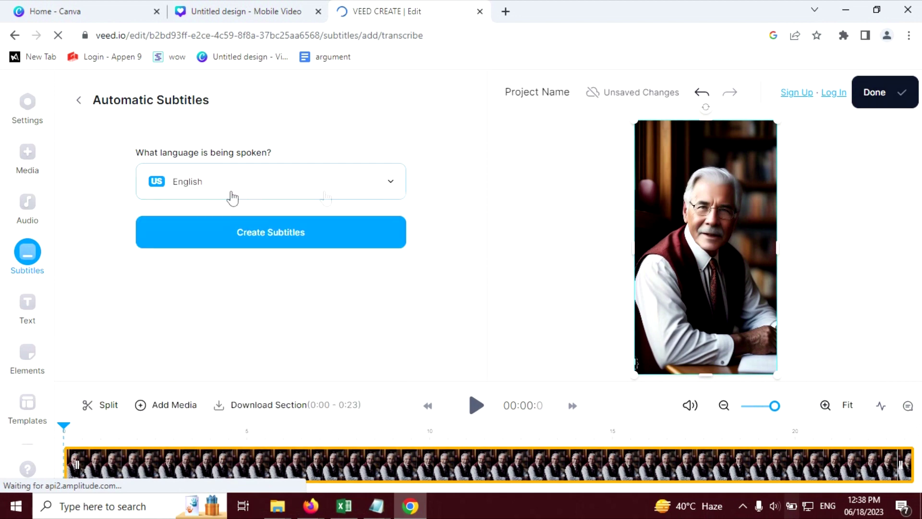
{"action": "left_click", "coordinate": [267, 236]}
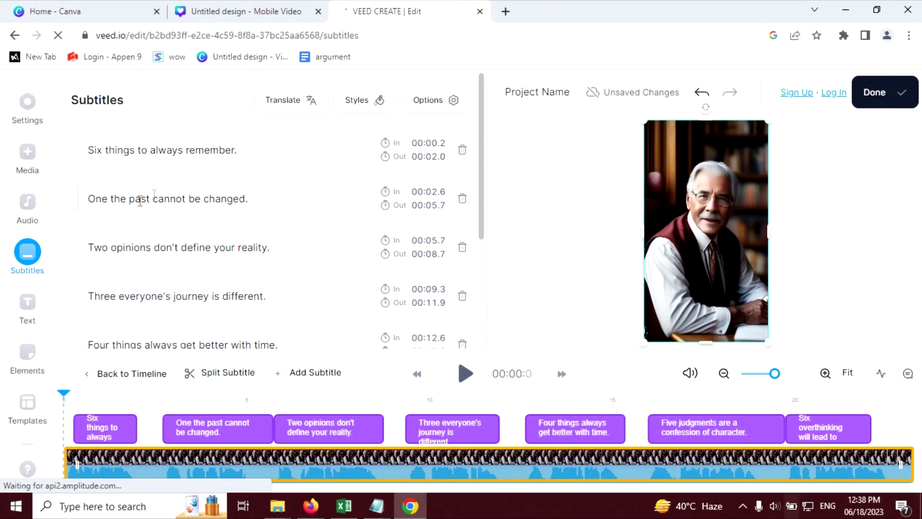
Select the first subtitle line, 'Six things to always remember.', for editing
{"action": "left_click", "coordinate": [210, 150]}
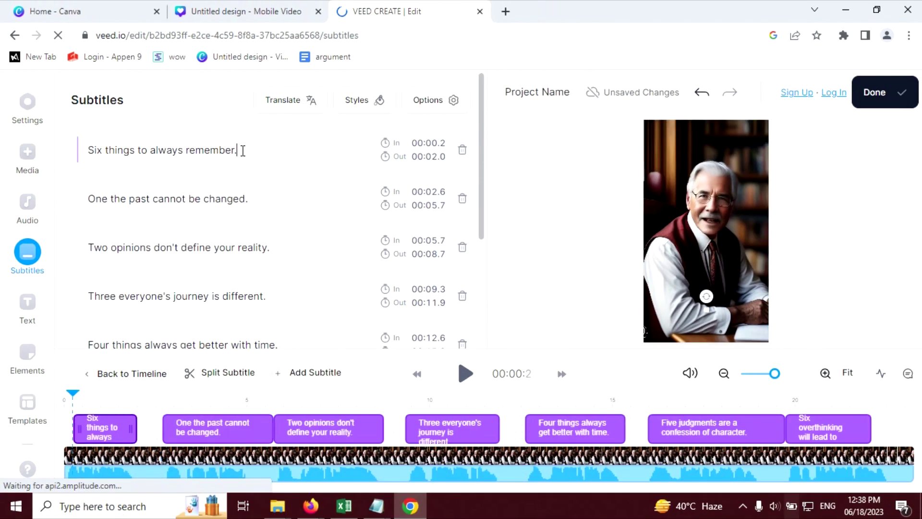
Fix the first subtitle's ending, add colons after the early numbers, and capitalise 'Things'
{"action": "key", "text": "BackSpace"}
{"action": "type", "text": "rt"}
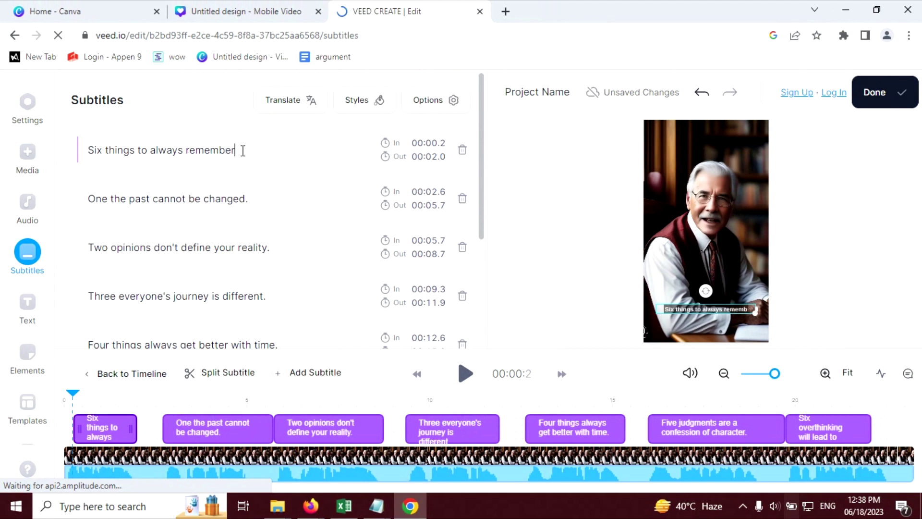
{"action": "left_click", "coordinate": [109, 199]}
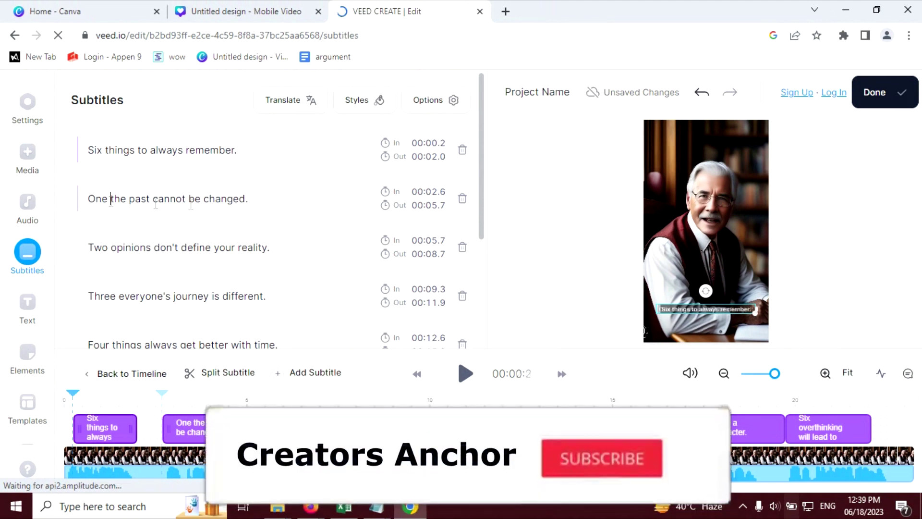
{"action": "type", "text": ":"}
{"action": "left_click", "coordinate": [92, 247]}
{"action": "scroll", "coordinate": [120, 235], "scroll_direction": "down", "scroll_amount": 2}
{"action": "left_click", "coordinate": [117, 227]}
{"action": "type", "text": ":"}
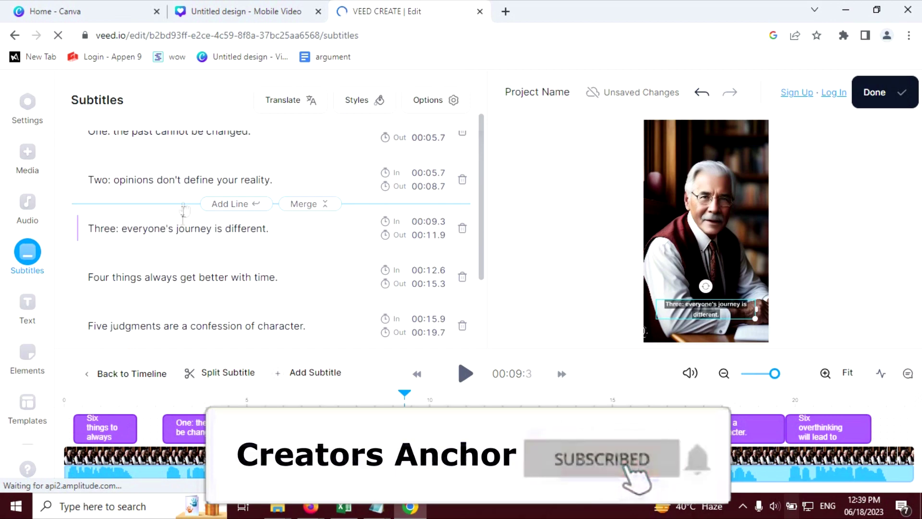
{"action": "scroll", "coordinate": [116, 221], "scroll_direction": "down", "scroll_amount": 2}
{"action": "left_click", "coordinate": [105, 212]}
{"action": "type", "text": ":"}
{"action": "key", "text": "Right"}
{"action": "key", "text": "Delete"}
{"action": "type", "text": "T"}
Add colons after Five and Six and capitalise 'Judgments' and 'Overthinking'
{"action": "left_click", "coordinate": [111, 258]}
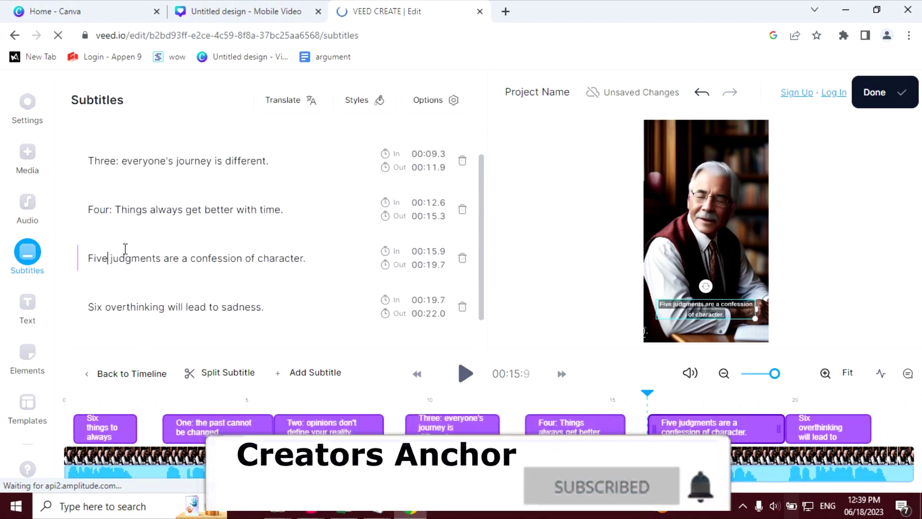
{"action": "type", "text": ":"}
{"action": "key", "text": "Right"}
{"action": "key", "text": "Delete"}
{"action": "type", "text": "J"}
{"action": "key", "text": "Tab"}
{"action": "type", "text": ":"}
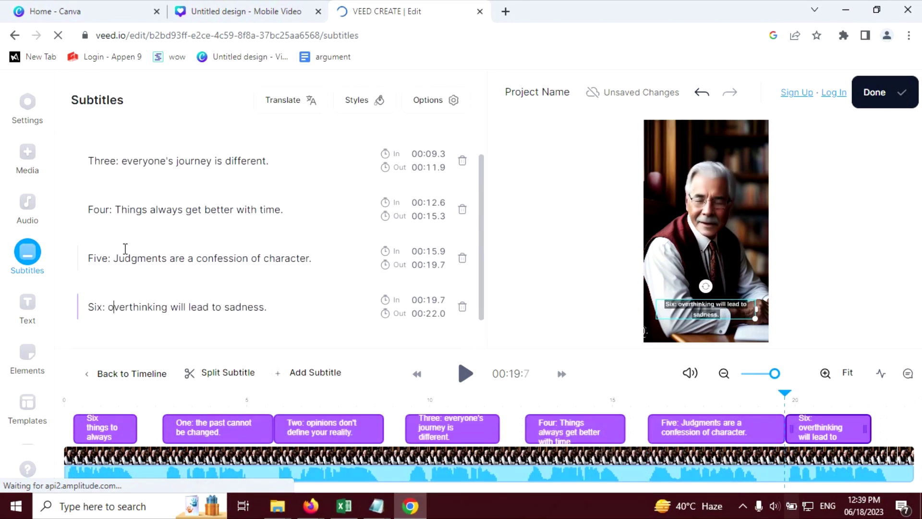
{"action": "key", "text": "Right"}
{"action": "key", "text": "Delete"}
{"action": "type", "text": "O"}
{"action": "key", "text": "shift+Tab"}
Capitalise 'Everyone's', 'Opinions' and 'The' in the upper lines, then return to the timeline
{"action": "scroll", "coordinate": [124, 247], "scroll_direction": "up", "scroll_amount": 3}
{"action": "left_click", "coordinate": [123, 293]}
{"action": "key", "text": "Delete"}
{"action": "type", "text": "E"}
{"action": "left_click", "coordinate": [116, 247]}
{"action": "key", "text": "Delete"}
{"action": "type", "text": "O"}
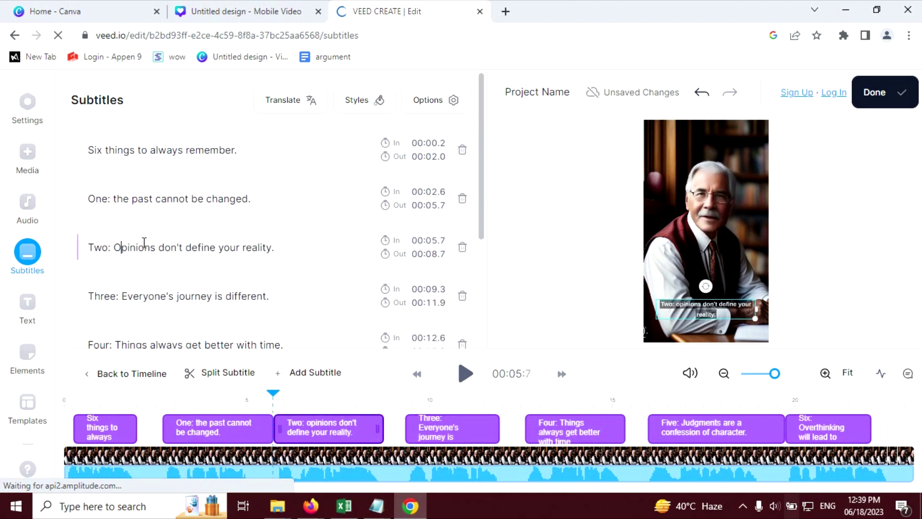
{"action": "key", "text": "shift+Tab"}
{"action": "key", "text": "Delete"}
{"action": "type", "text": "T"}
{"action": "key", "text": "shift+Tab"}
{"action": "scroll", "coordinate": [246, 239], "scroll_direction": "down", "scroll_amount": 5}
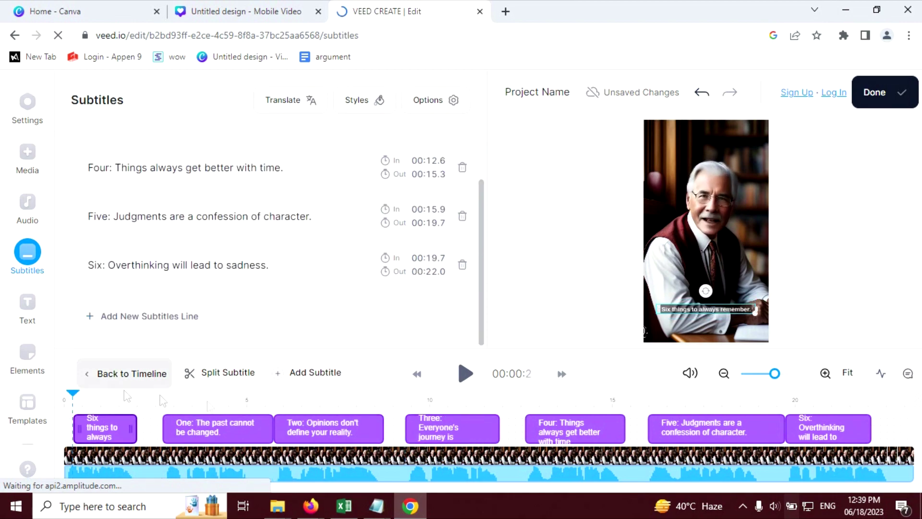
{"action": "left_click", "coordinate": [583, 234]}
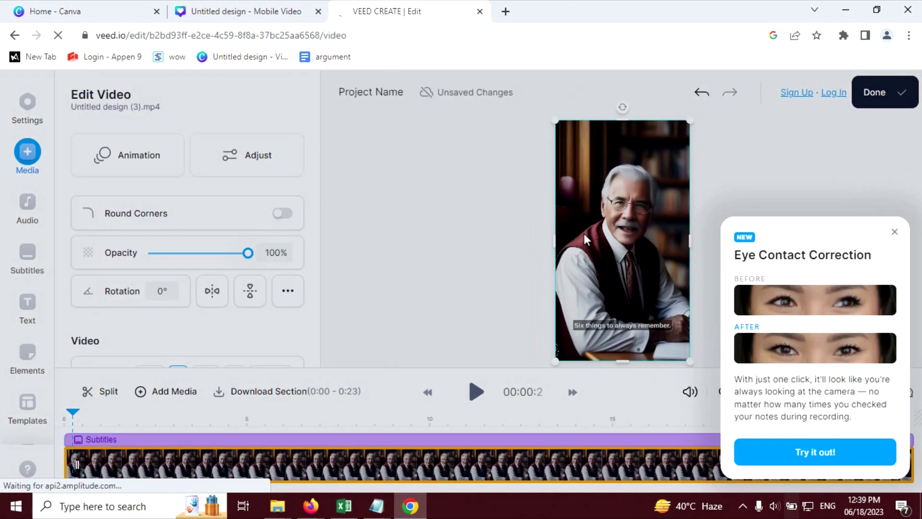
In subtitle Styles, raise the caption font size from 48px to 72px, trying 60px first
{"action": "left_click", "coordinate": [367, 265]}
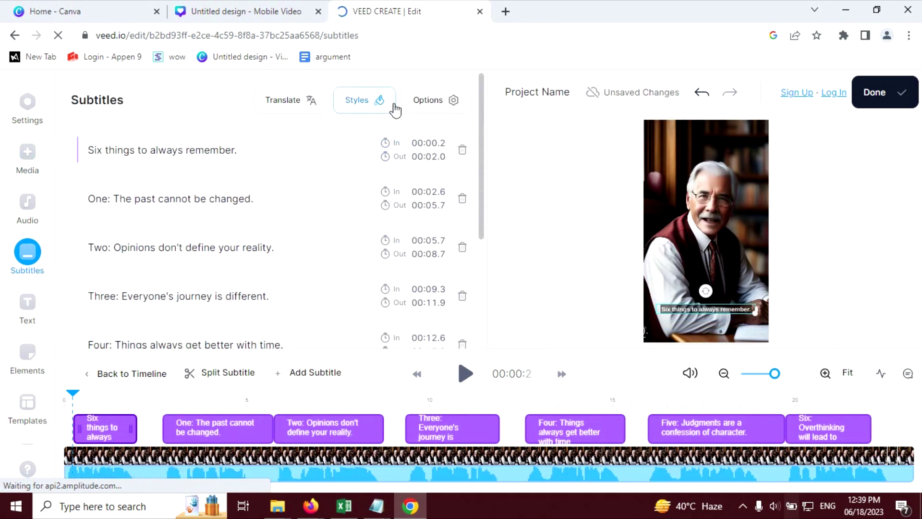
{"action": "left_click", "coordinate": [368, 114]}
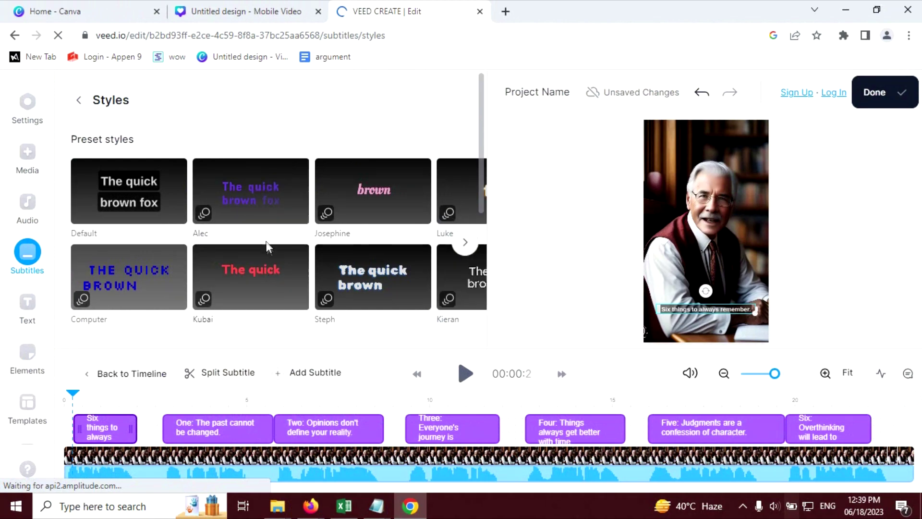
{"action": "scroll", "coordinate": [268, 247], "scroll_direction": "down", "scroll_amount": 5}
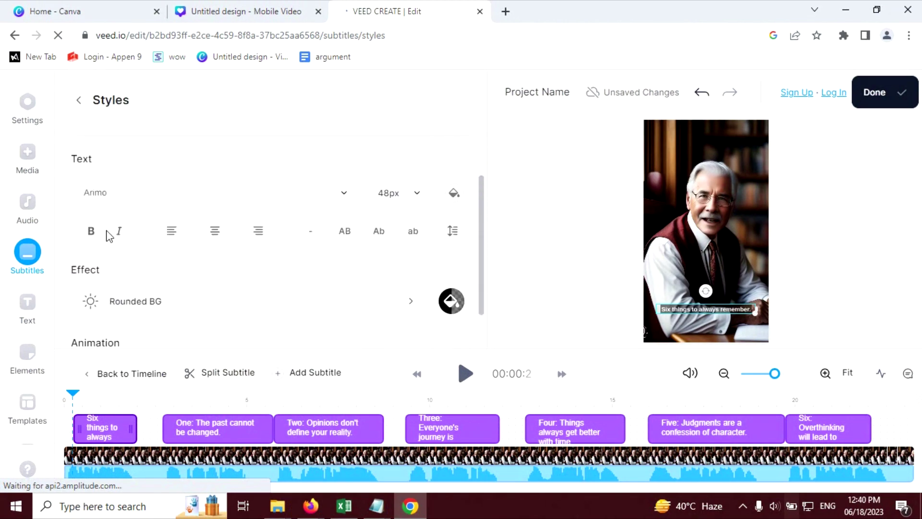
{"action": "left_click", "coordinate": [410, 197]}
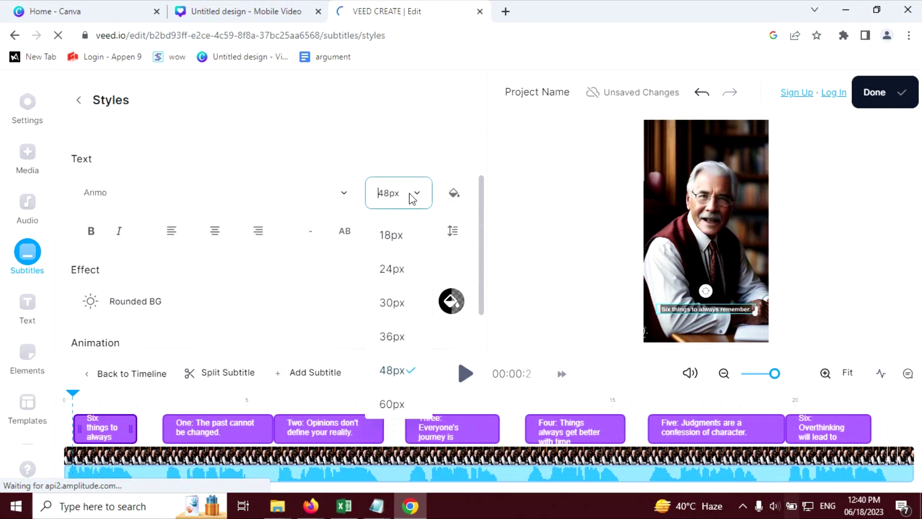
{"action": "left_click", "coordinate": [393, 405]}
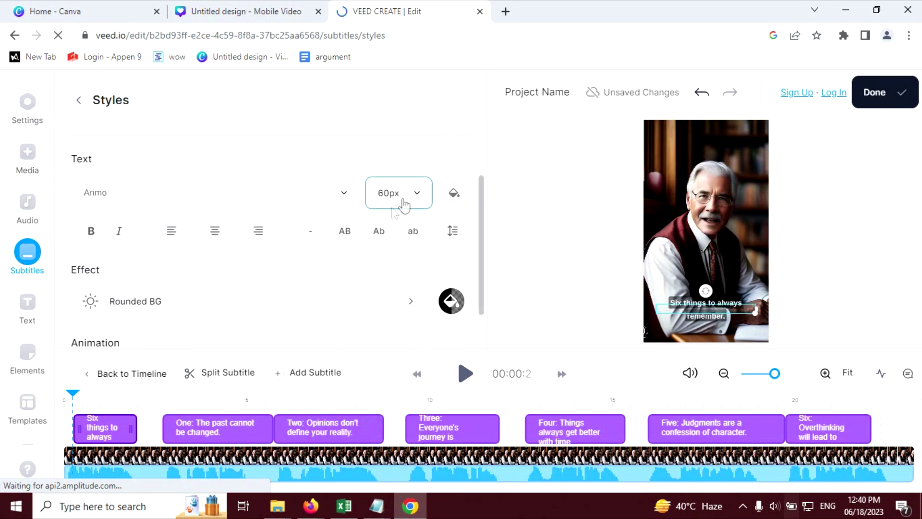
{"action": "left_click", "coordinate": [427, 193]}
{"action": "scroll", "coordinate": [398, 331], "scroll_direction": "down", "scroll_amount": 2}
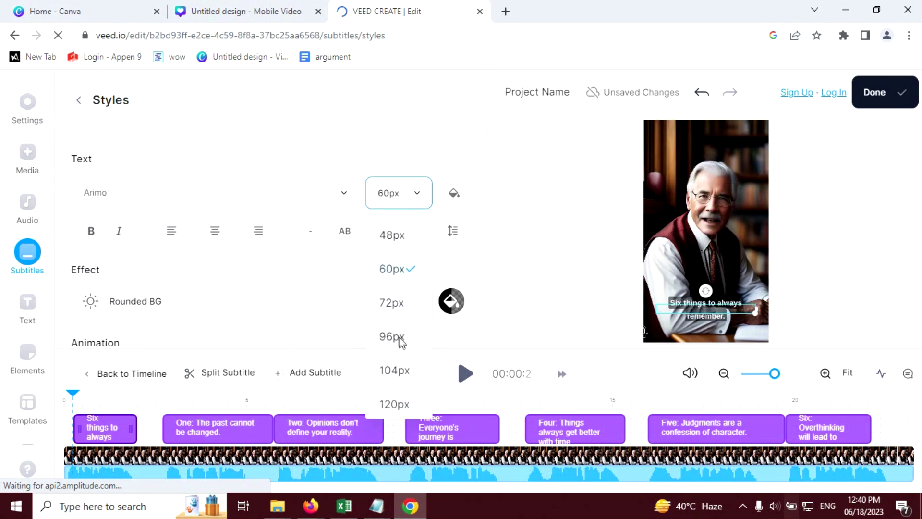
{"action": "left_click", "coordinate": [392, 303]}
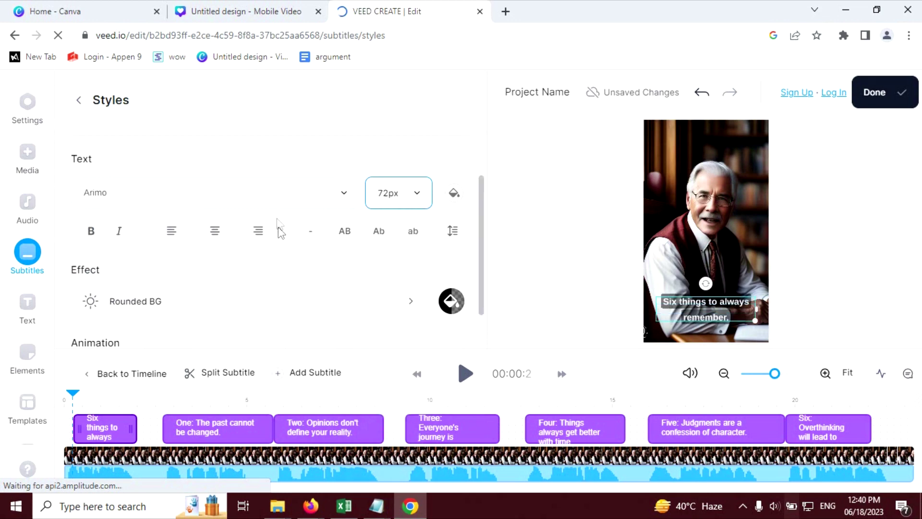
{"action": "scroll", "coordinate": [264, 198], "scroll_direction": "up", "scroll_amount": 5}
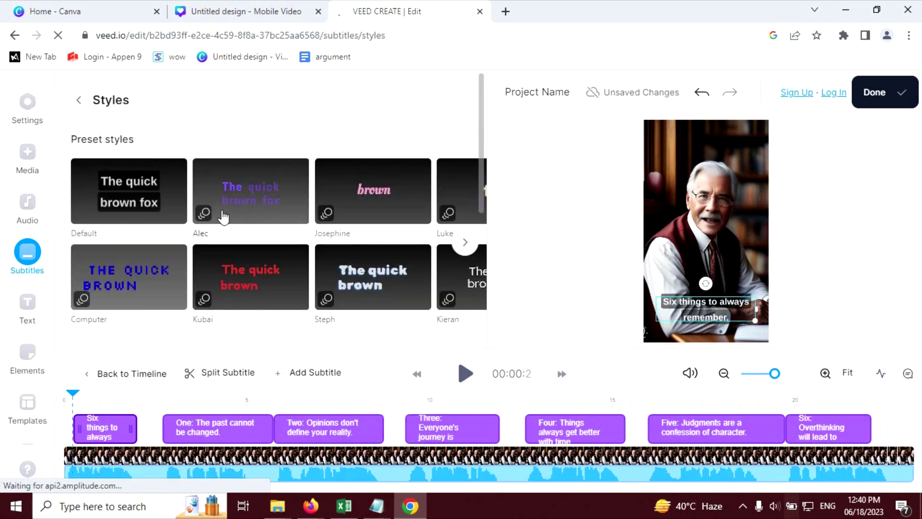
Try the Alec preset, then apply the Steph style and preview the captions from the start
{"action": "left_click", "coordinate": [222, 215]}
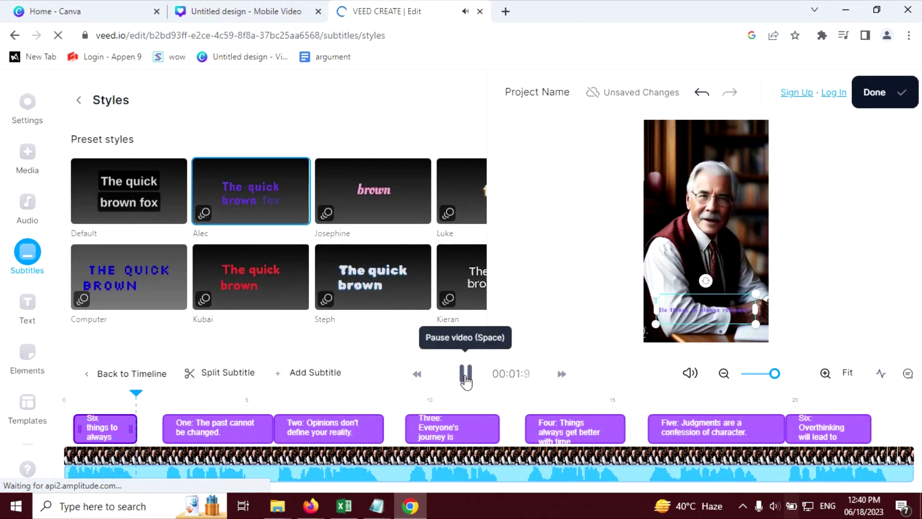
{"action": "left_click", "coordinate": [466, 377]}
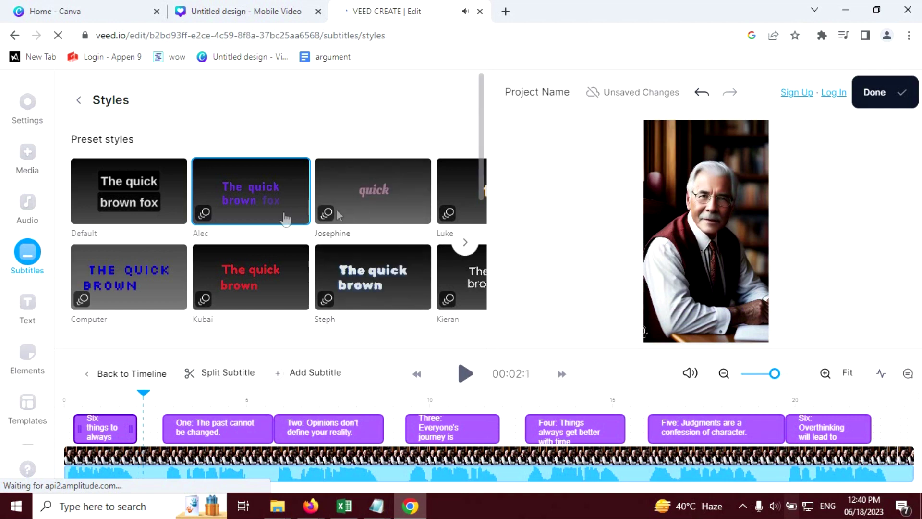
{"action": "scroll", "coordinate": [336, 226], "scroll_direction": "down", "scroll_amount": 2}
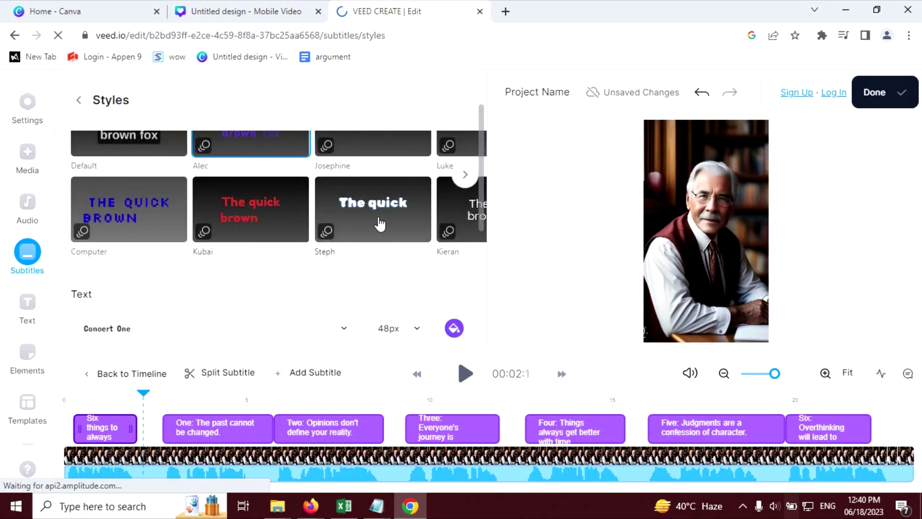
{"action": "left_click", "coordinate": [379, 224]}
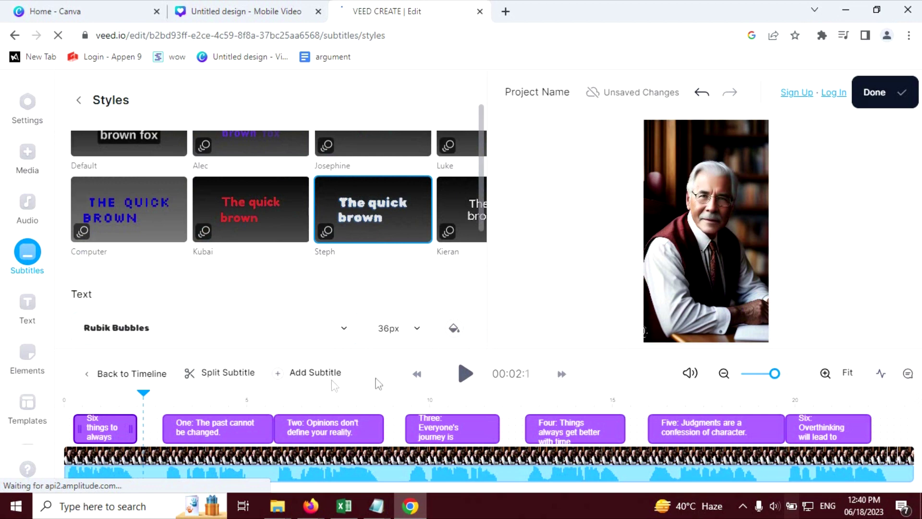
{"action": "left_click", "coordinate": [464, 375]}
{"action": "left_click", "coordinate": [102, 405]}
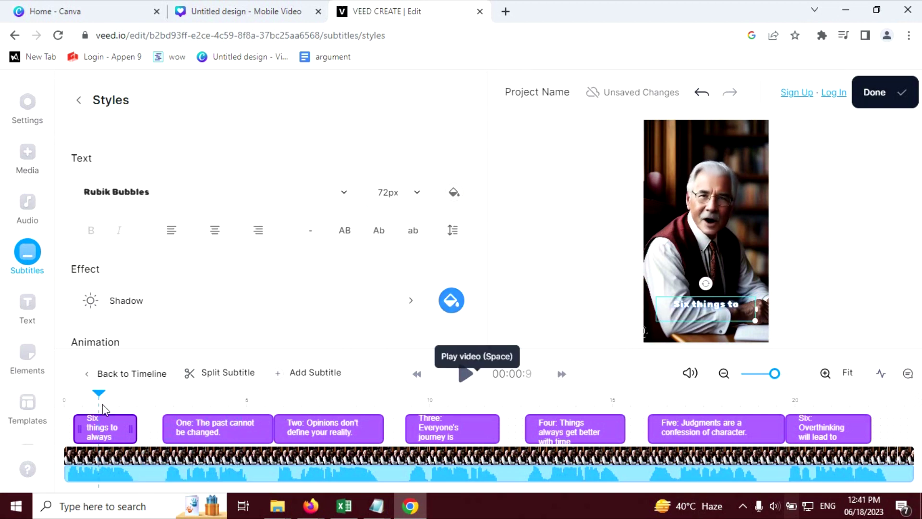
{"action": "left_click", "coordinate": [476, 377]}
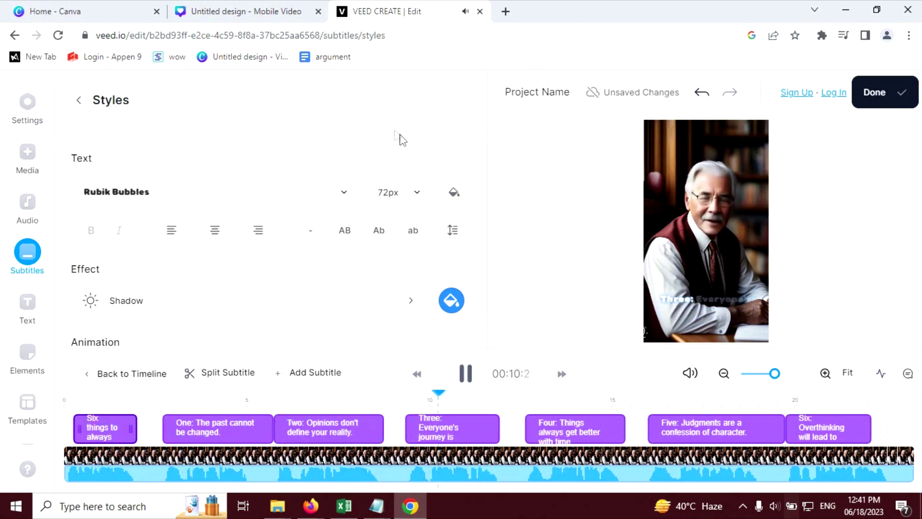
{"action": "scroll", "coordinate": [423, 261], "scroll_direction": "up", "scroll_amount": 5}
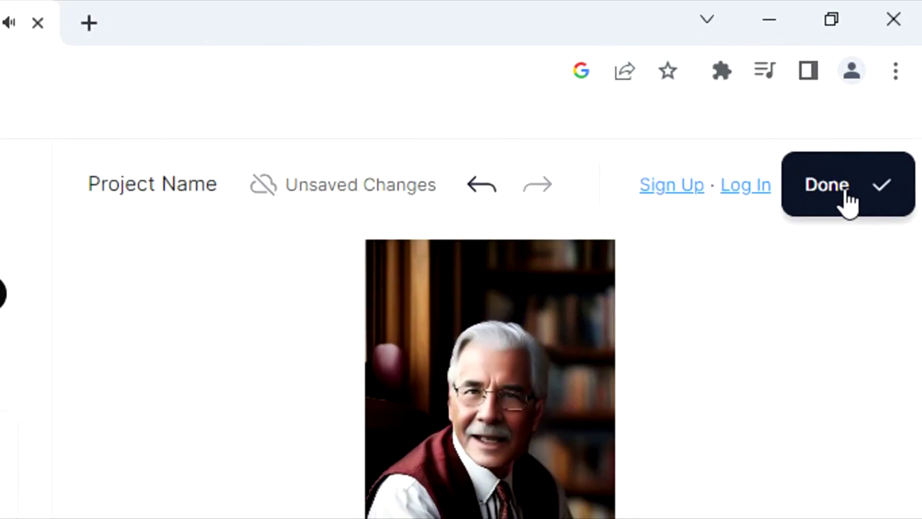
Finish editing and export the 23.2-second, 15.2MB video at Standard quality
{"action": "left_click", "coordinate": [879, 94]}
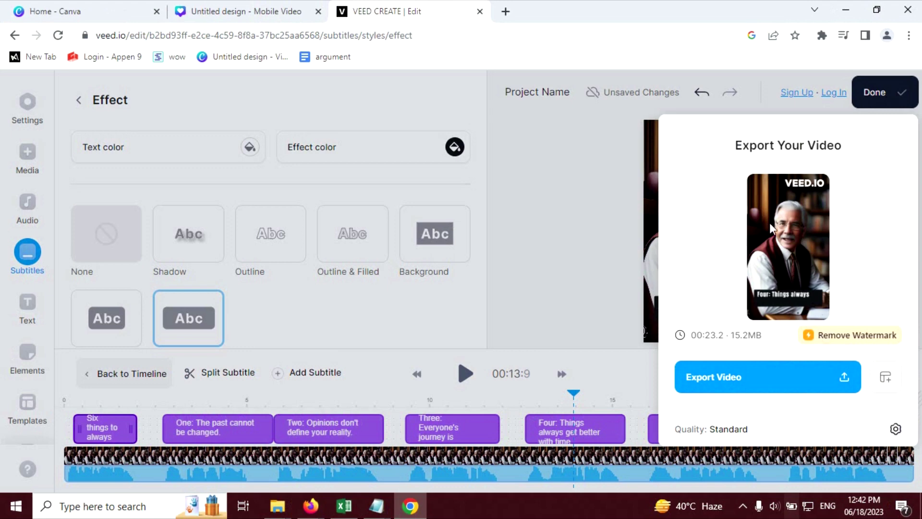
{"action": "left_click", "coordinate": [788, 381]}
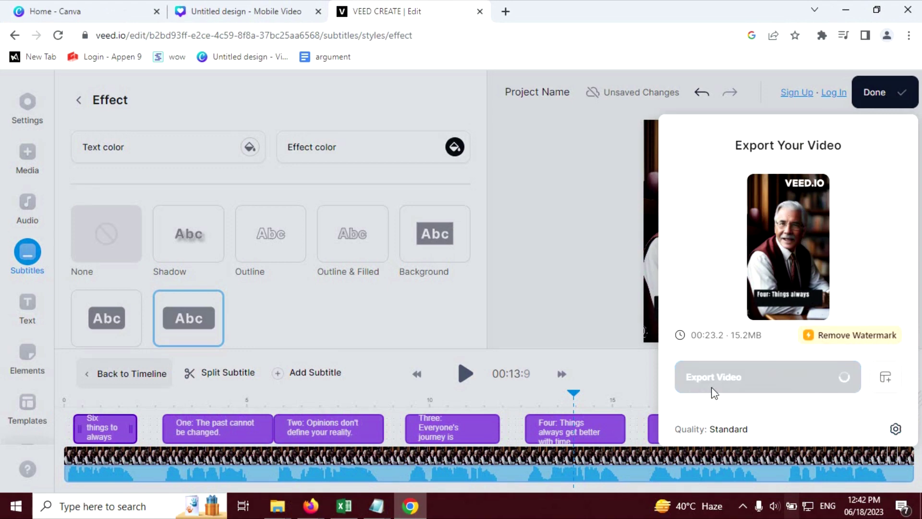